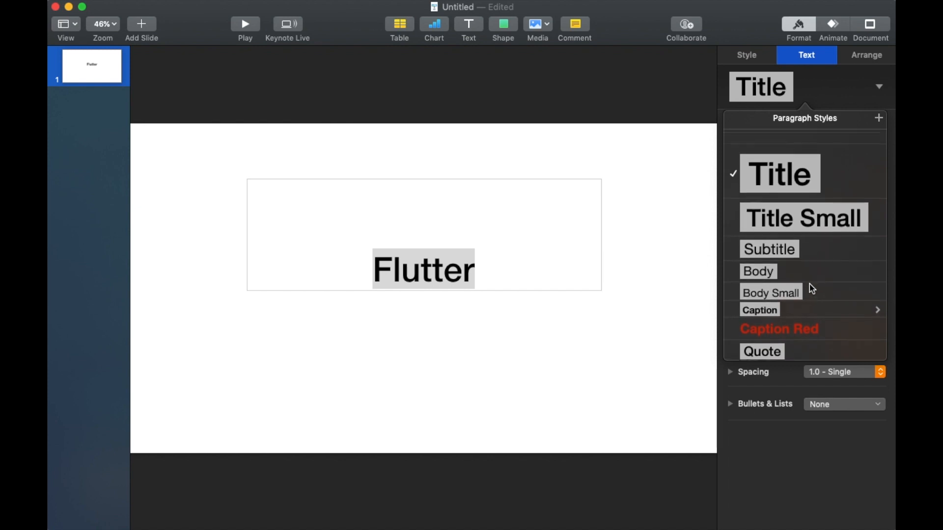
- Change the font of the "Flutter" title text to Times New Roman
click(681, 207)
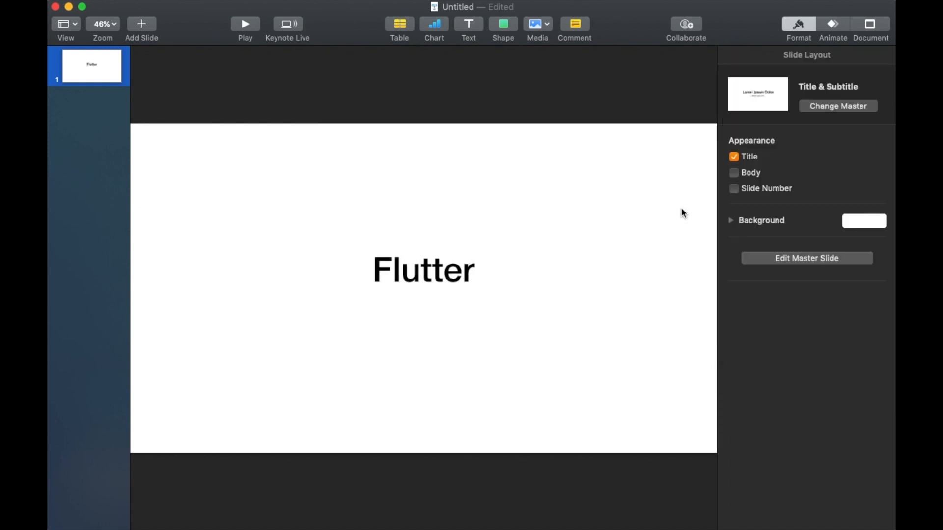
click(800, 29)
double_click(538, 281)
double_click(523, 275)
click(807, 24)
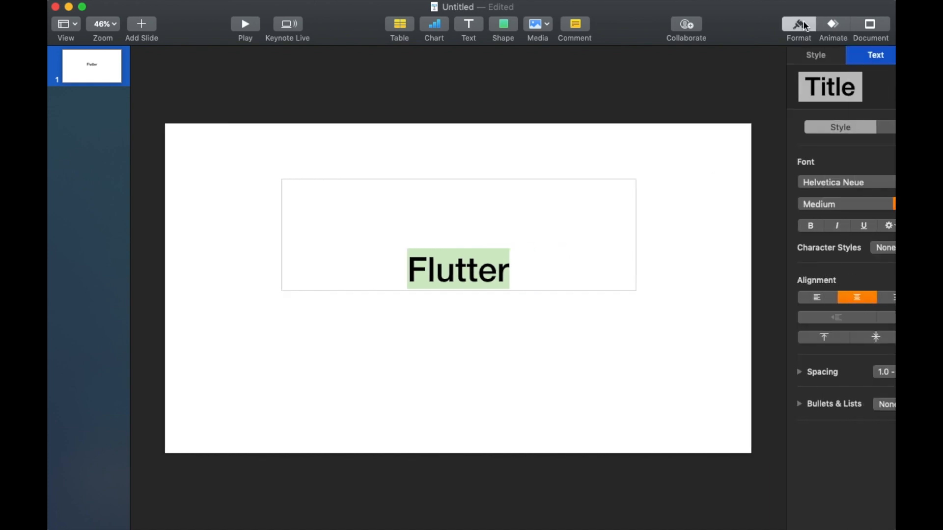
click(815, 184)
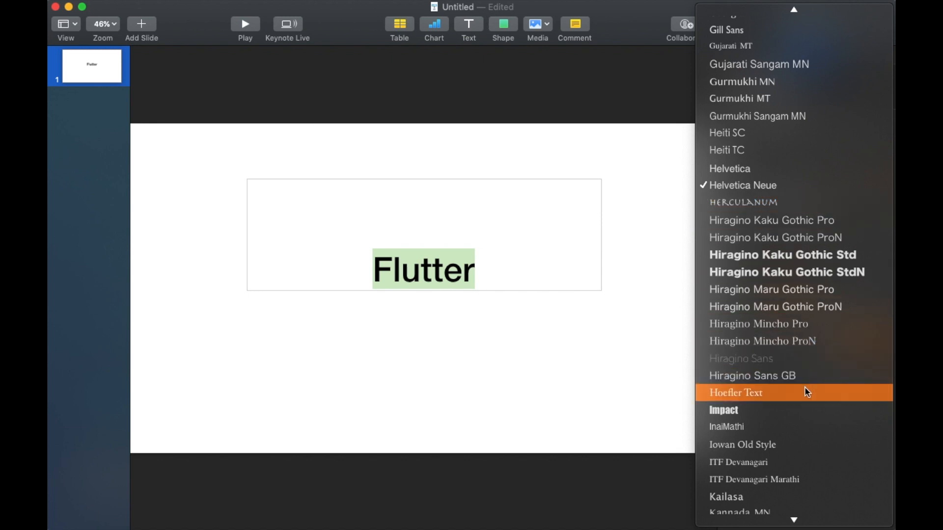
key(t)
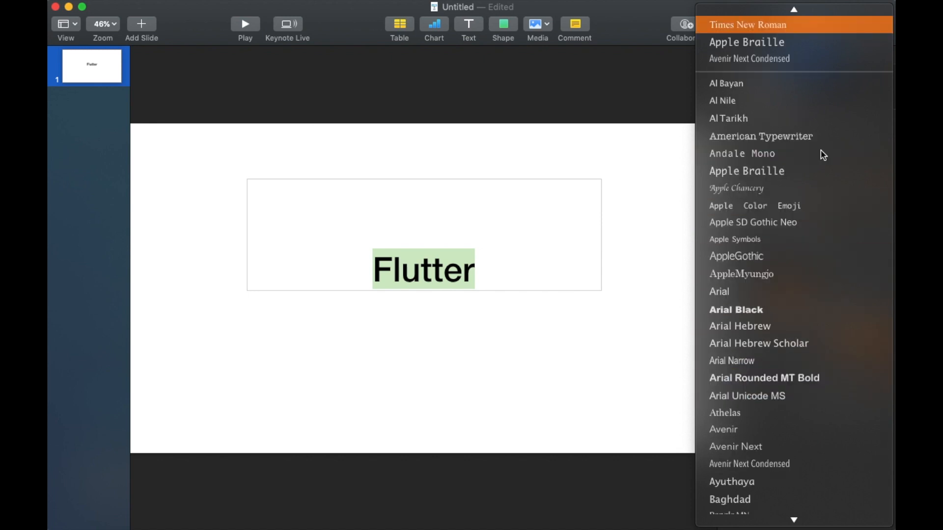
click(801, 22)
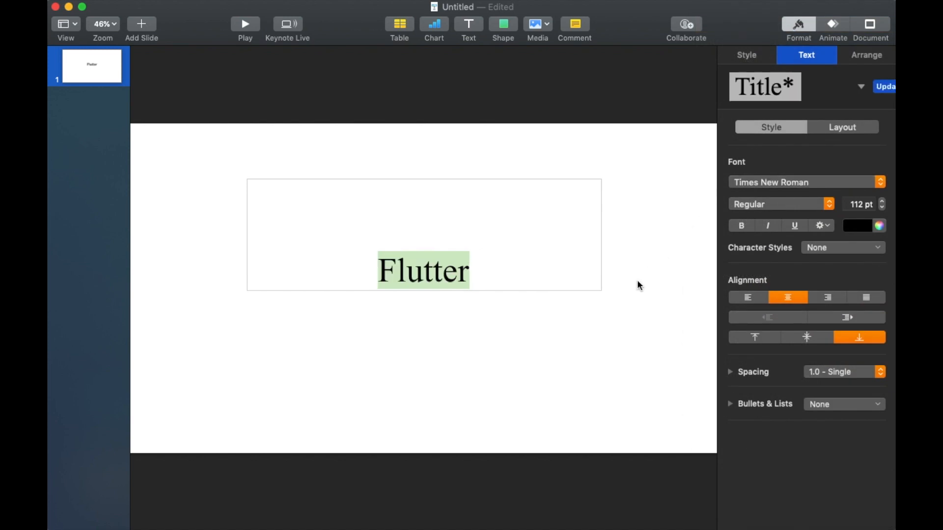
click(615, 308)
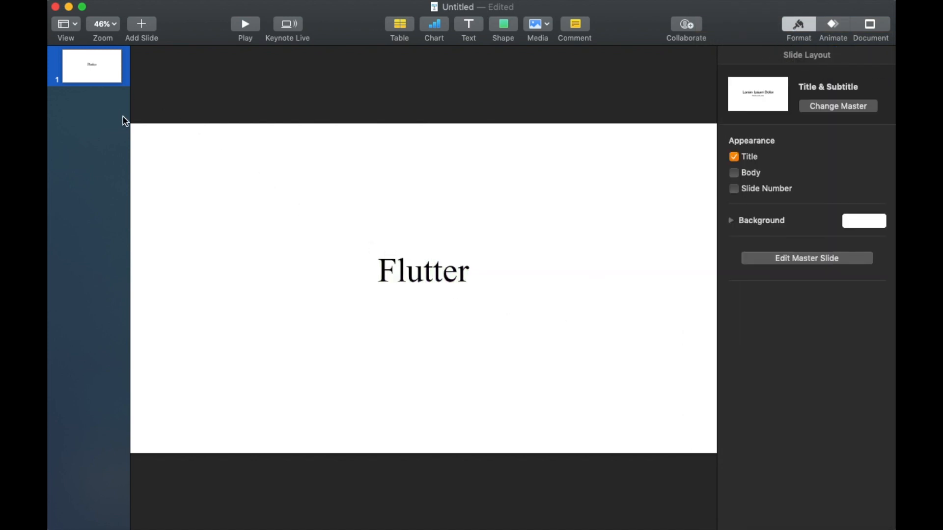
- Add a Photo - 3 Up slide and delete its beach photo
click(138, 29)
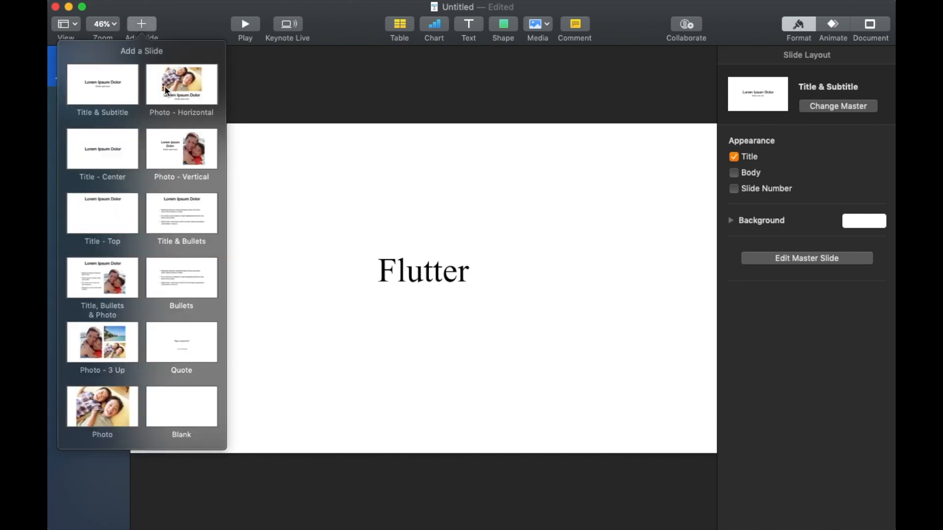
click(118, 352)
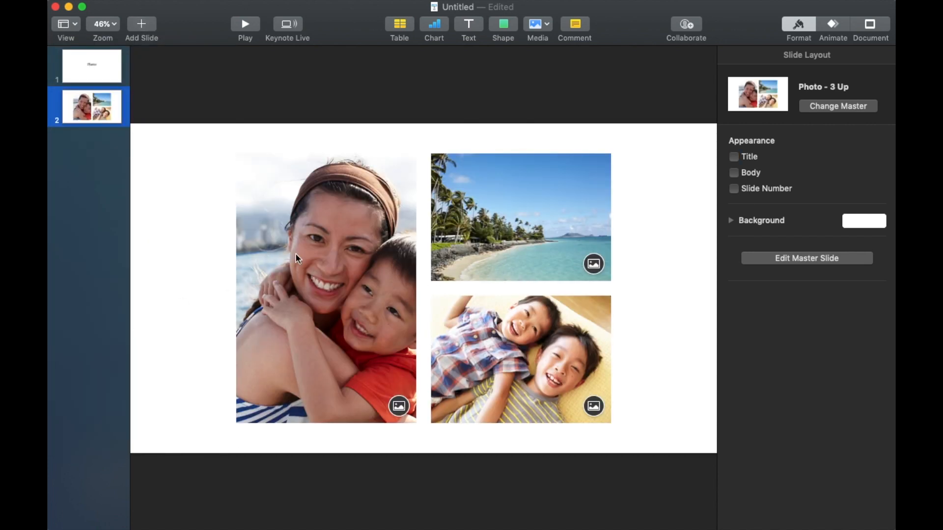
click(529, 345)
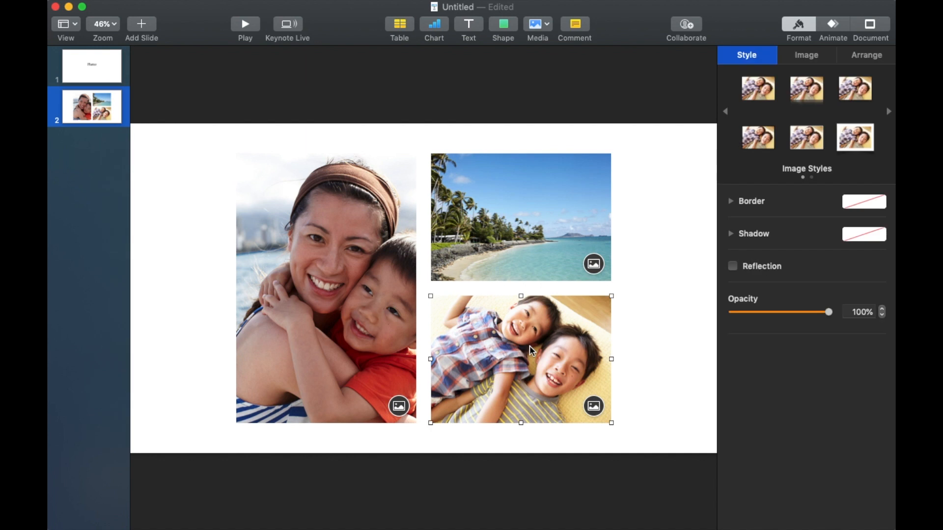
click(534, 209)
key(Delete)
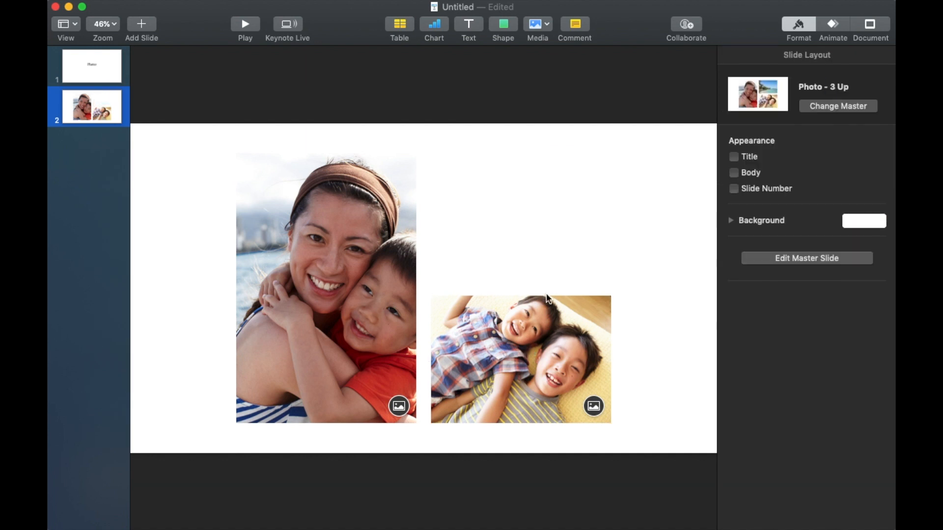
click(544, 331)
click(639, 251)
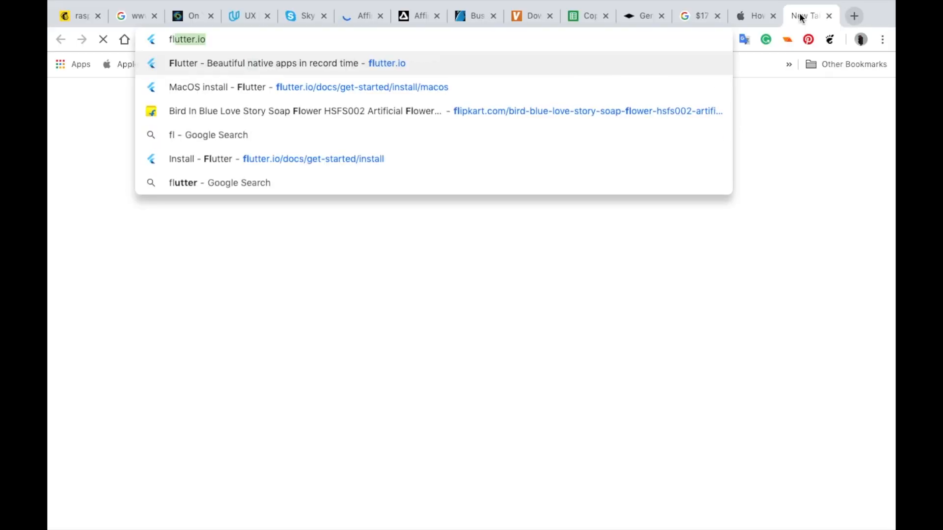
- Search Google in the web browser for "flutter images", show the image results, and open the plain Flutter logo from Twitter
text(utter images)
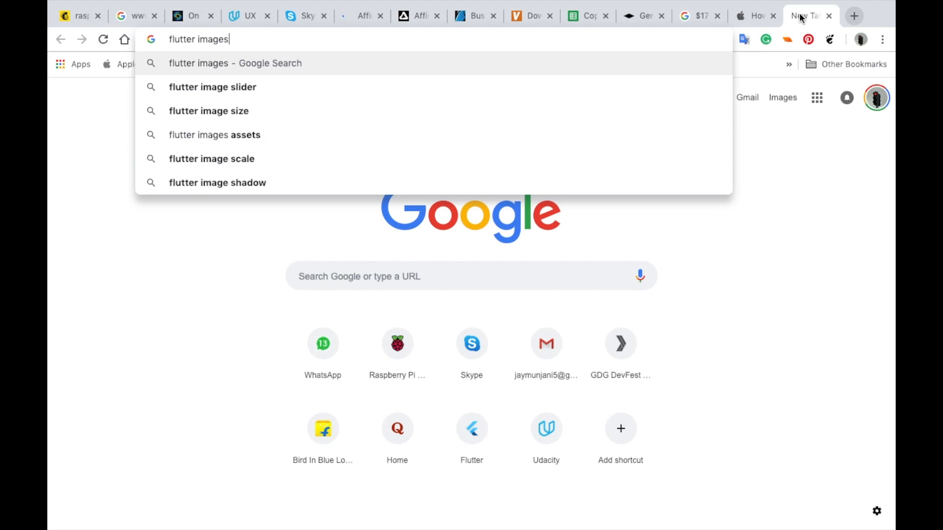
key(Return)
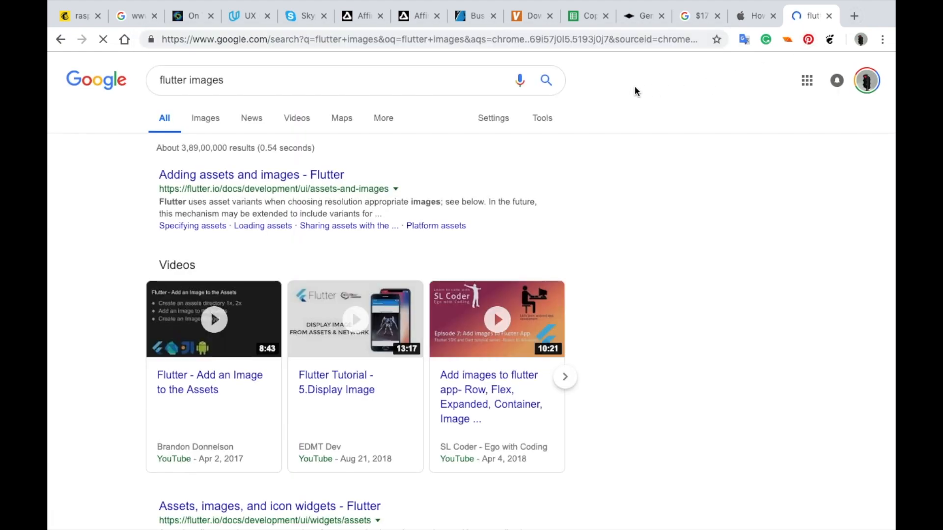
click(207, 123)
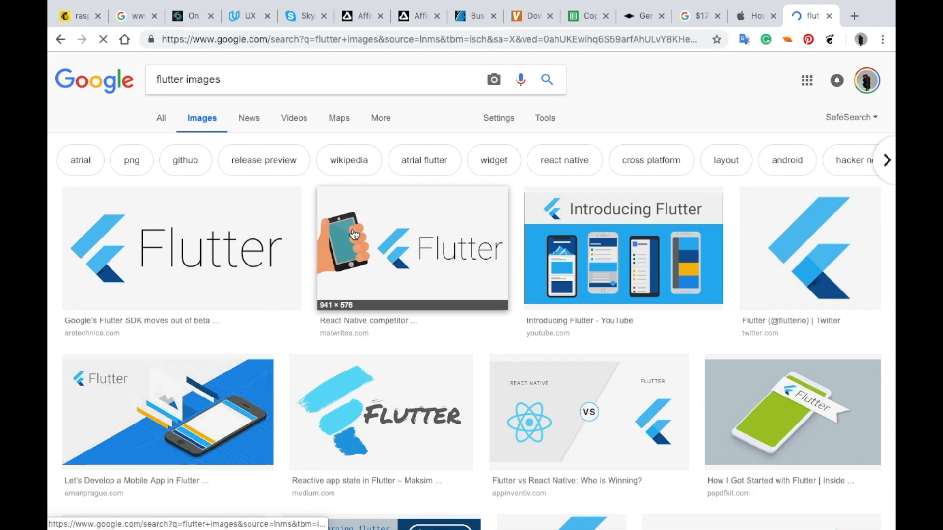
click(774, 258)
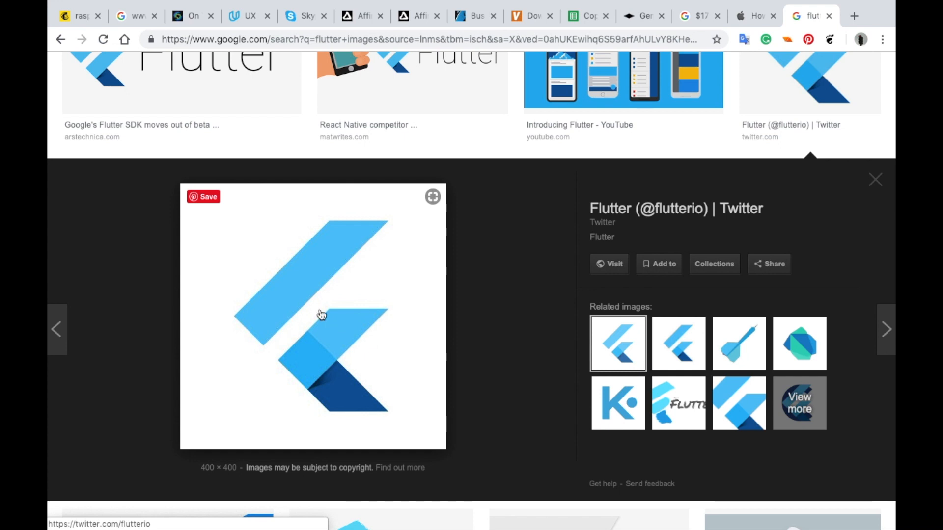
- Replace the slide's tall portrait photo in Keynote with the Flutter logo and shift it slightly to the left
drag(321, 315, 376, 270)
key(ctrl+Right)
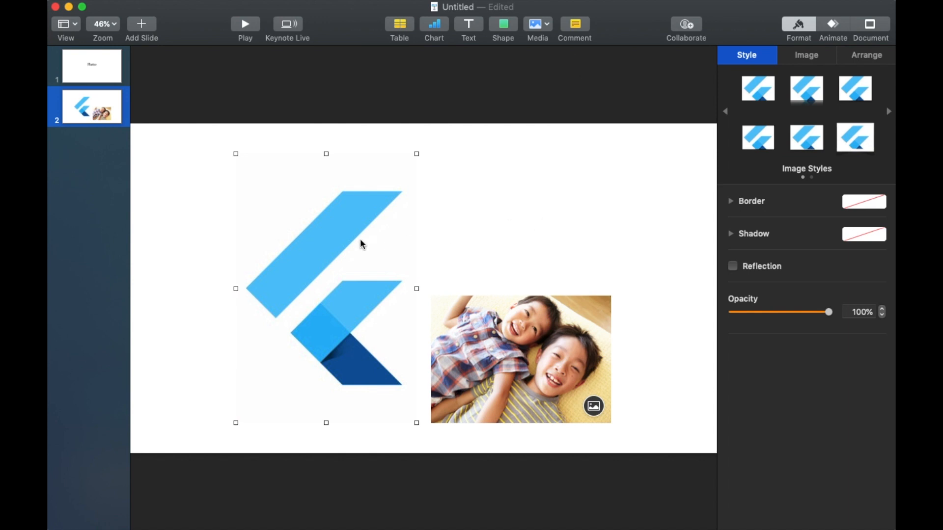
drag(356, 246, 328, 248)
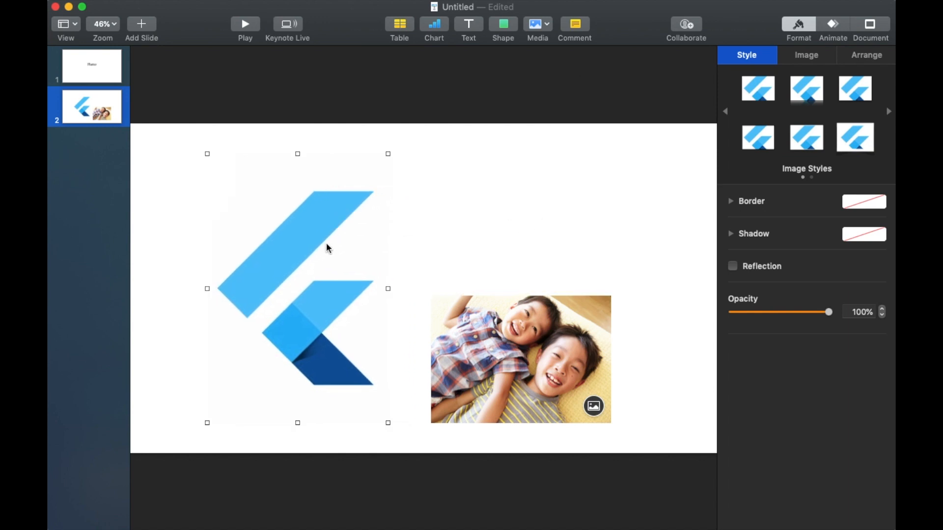
click(452, 247)
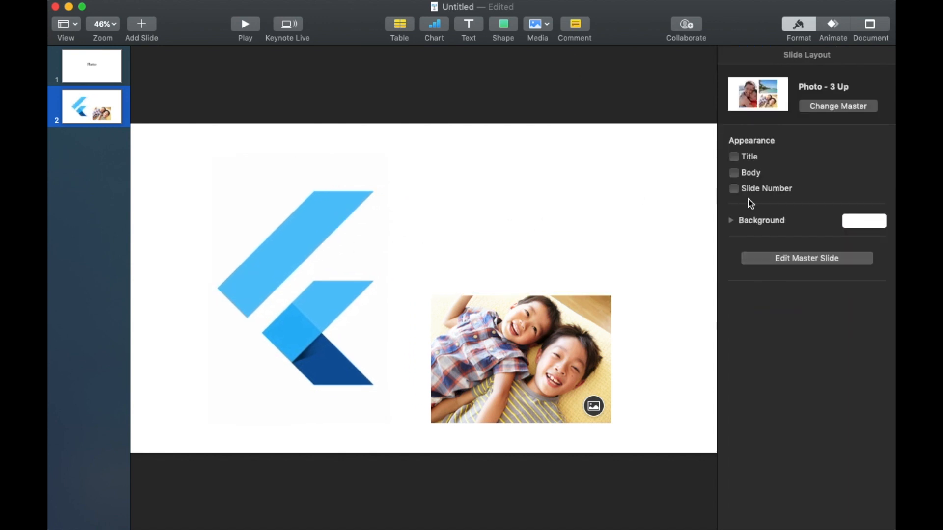
- Try a black background fill on the photo slide and set the fill back to white
click(876, 229)
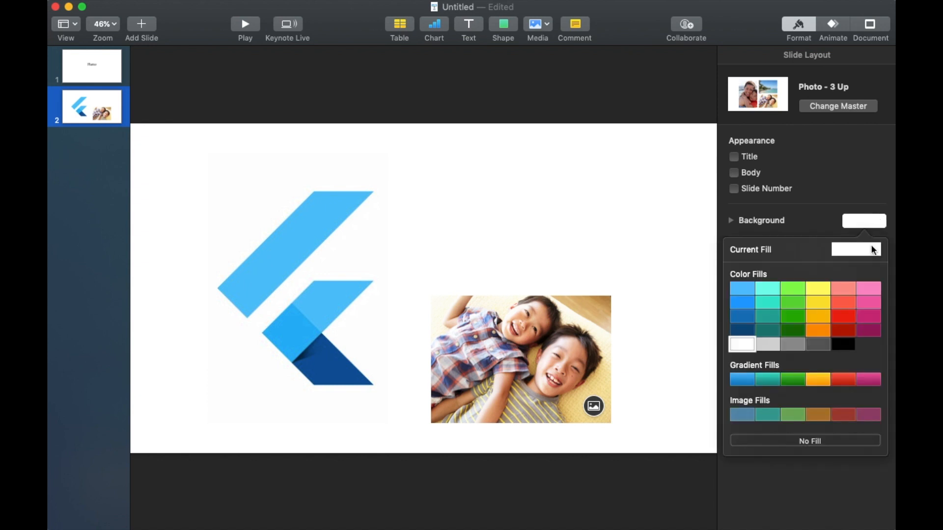
click(849, 341)
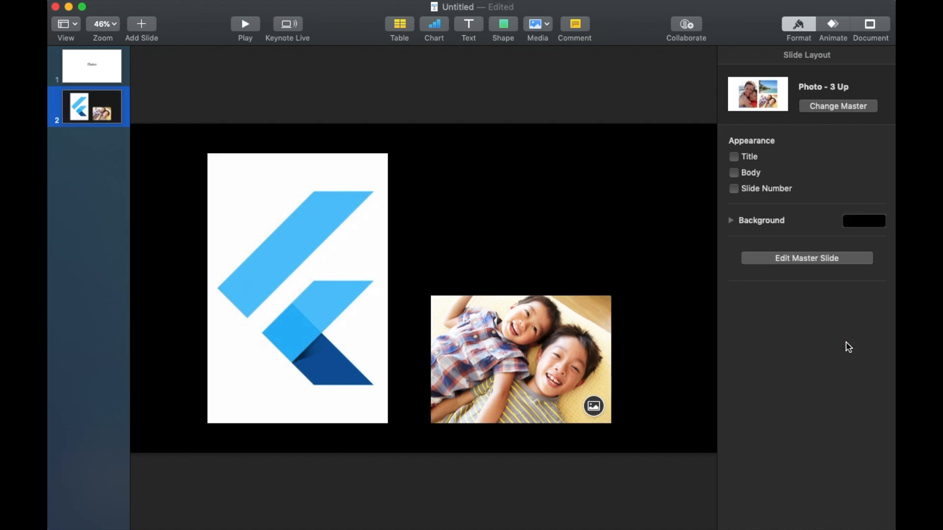
click(867, 225)
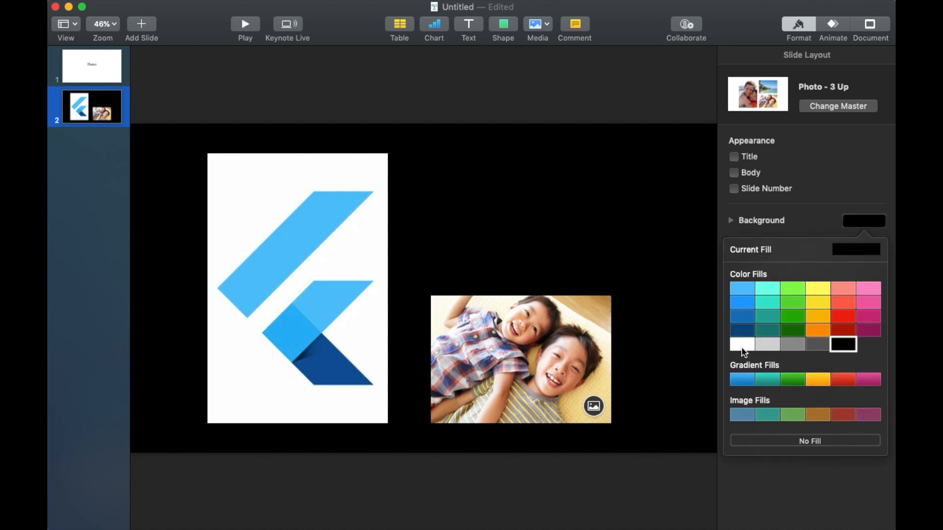
click(743, 345)
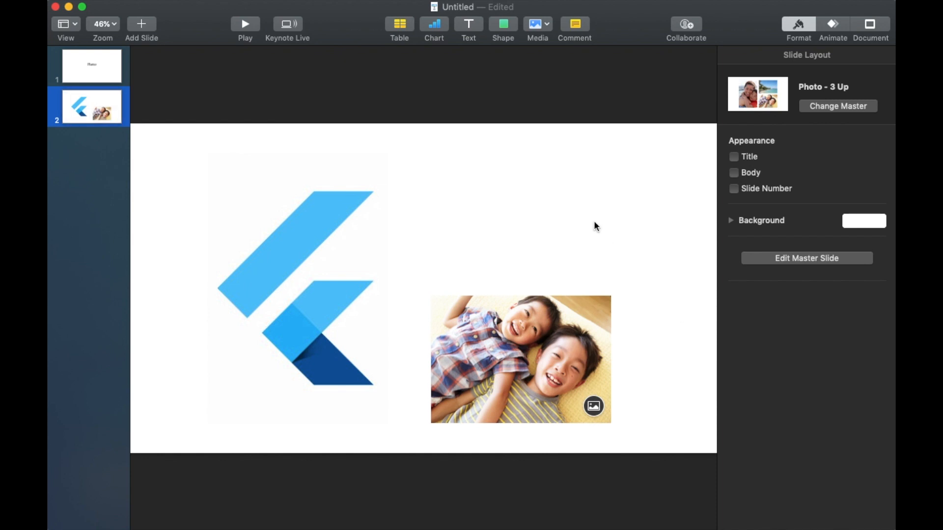
- Switch to the web browser, search Google Images for "flutter bird", and return to the "flutter images" results
key(ctrl+Left)
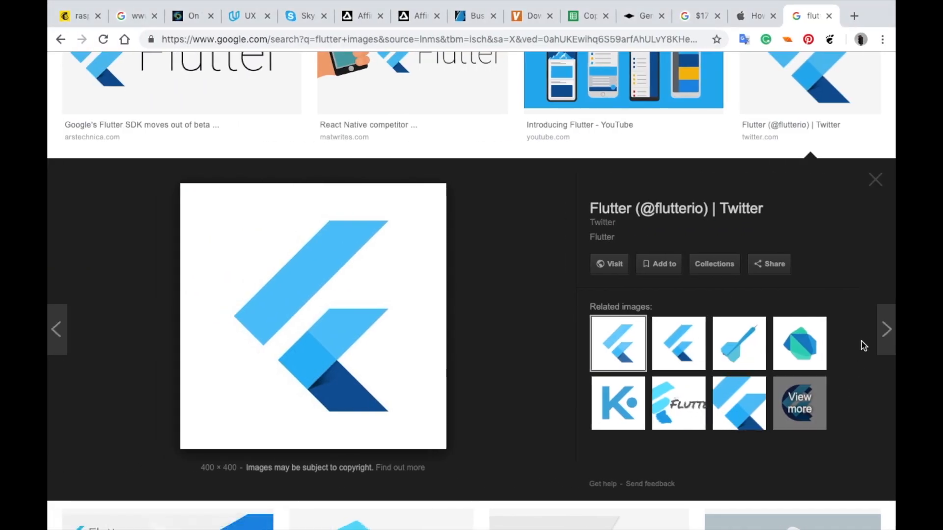
scroll(856, 279, up, 4)
double_click(193, 77)
text(bird)
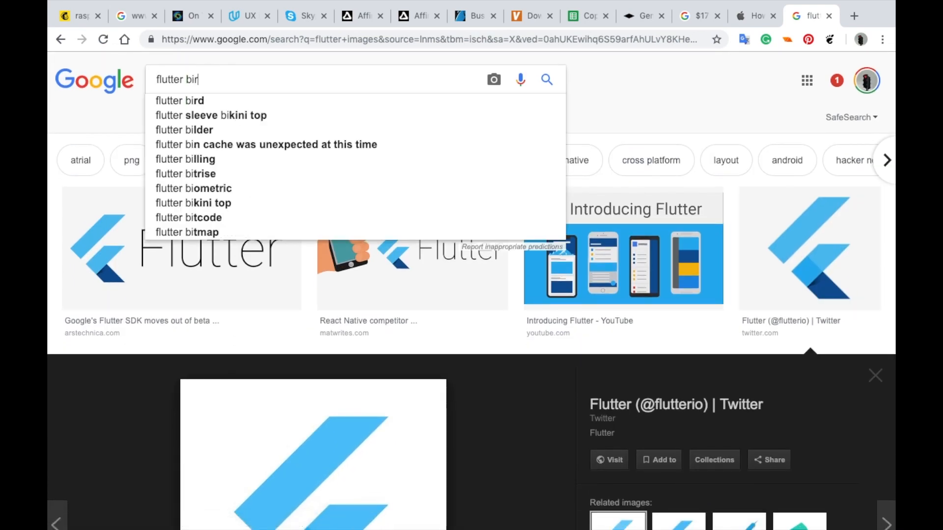
key(Return)
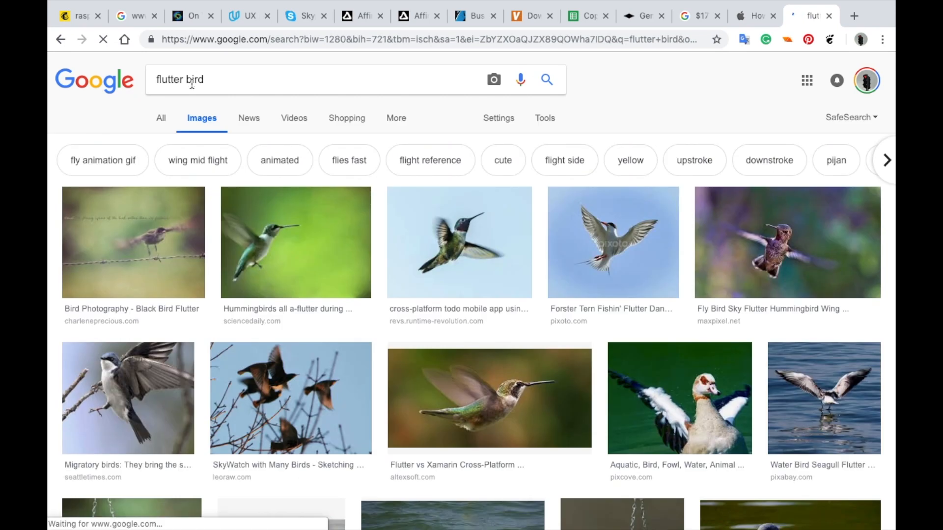
double_click(205, 79)
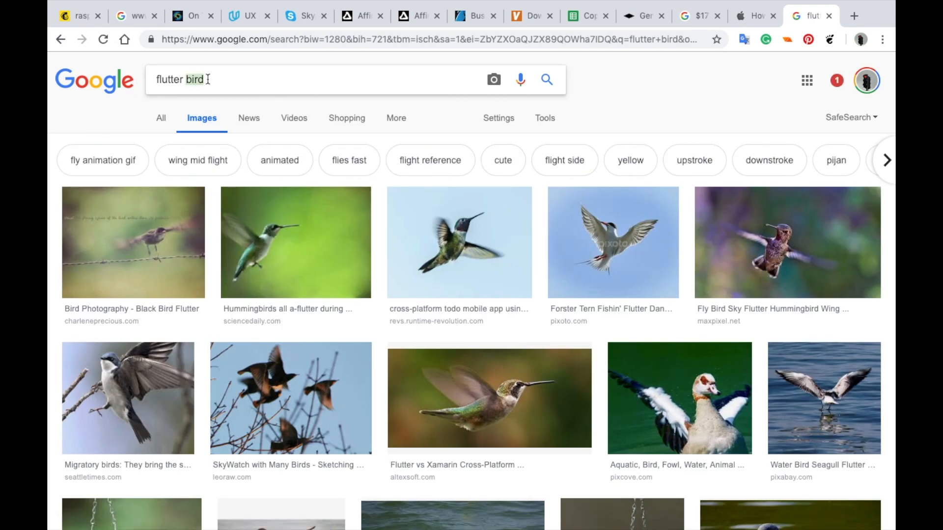
click(61, 39)
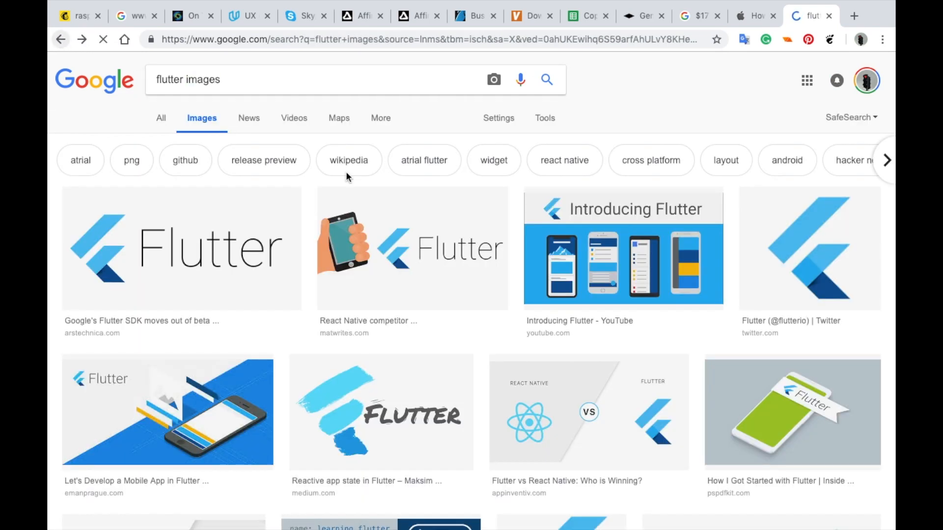
scroll(521, 381, down, 10)
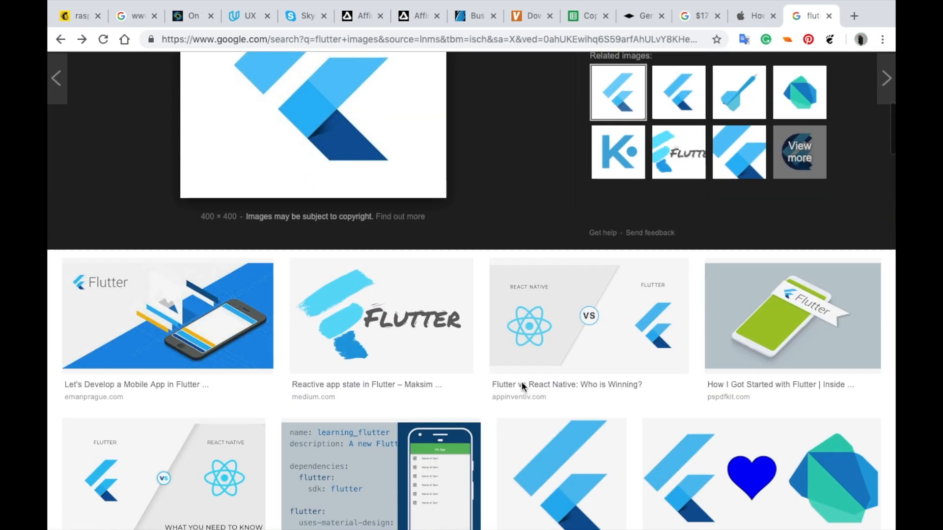
- Search Google Images for "mobile vector"
scroll(523, 388, up, 10)
triple_click(302, 73)
text(mob)
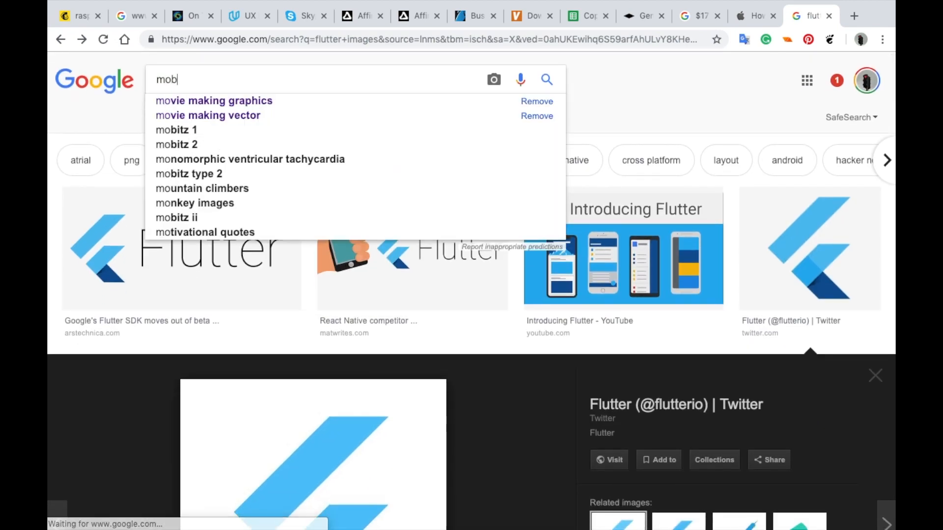
text(ile vector)
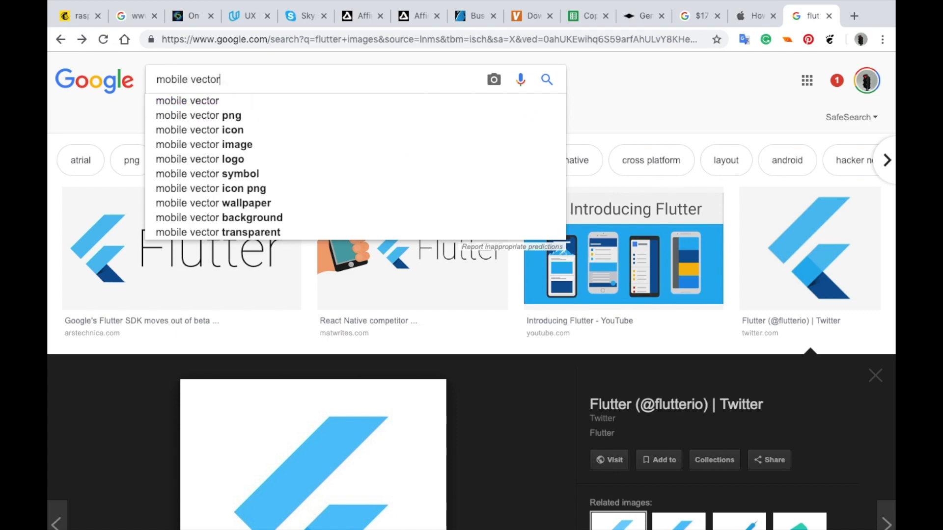
key(Return)
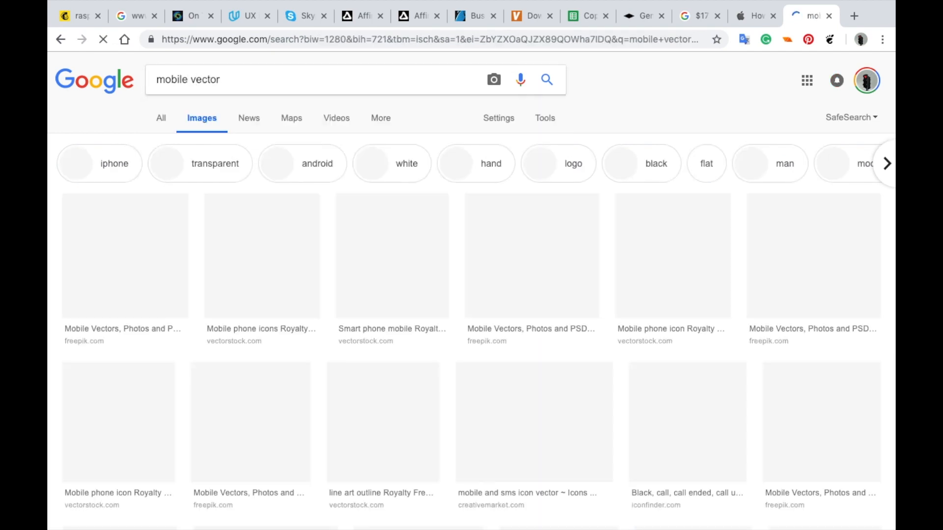
- Preview the Pixabay smartphone graphic, the Free Phone Icon and the iPhone 6s logo vector among the results
scroll(328, 130, down, 10)
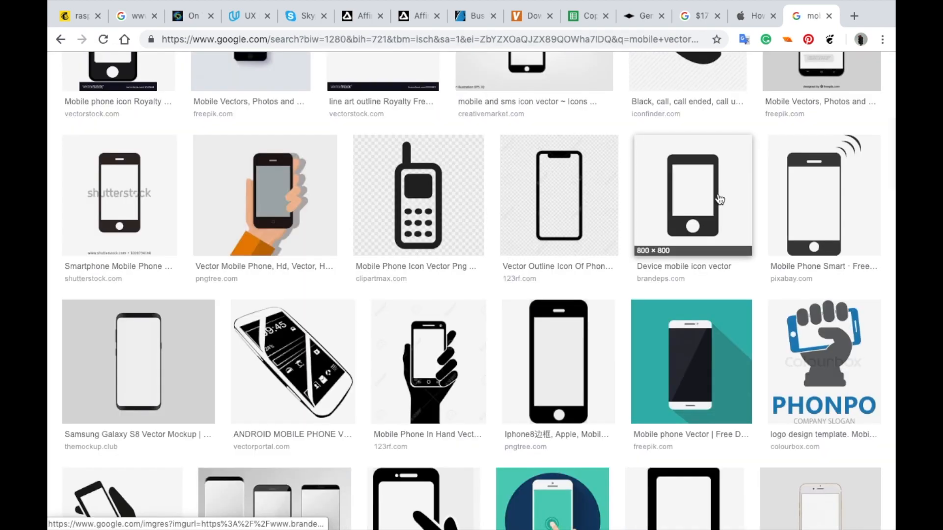
click(803, 217)
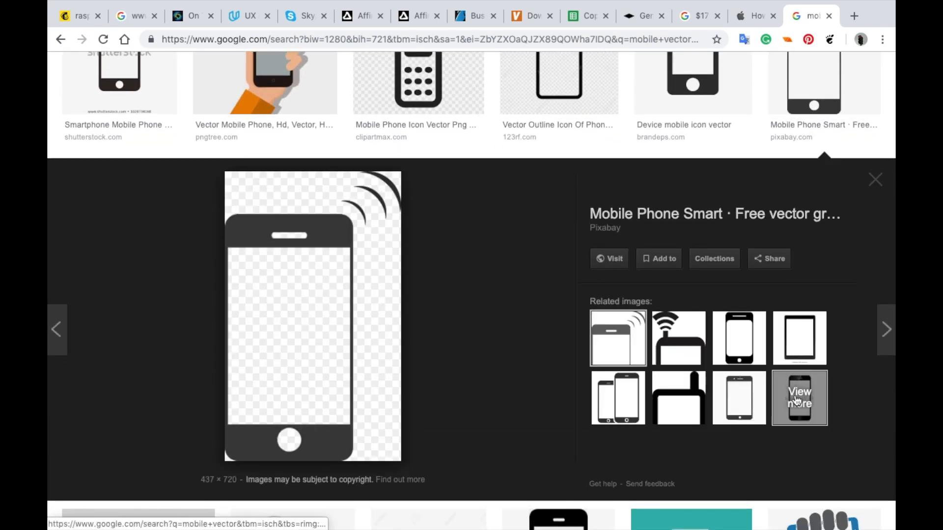
click(735, 335)
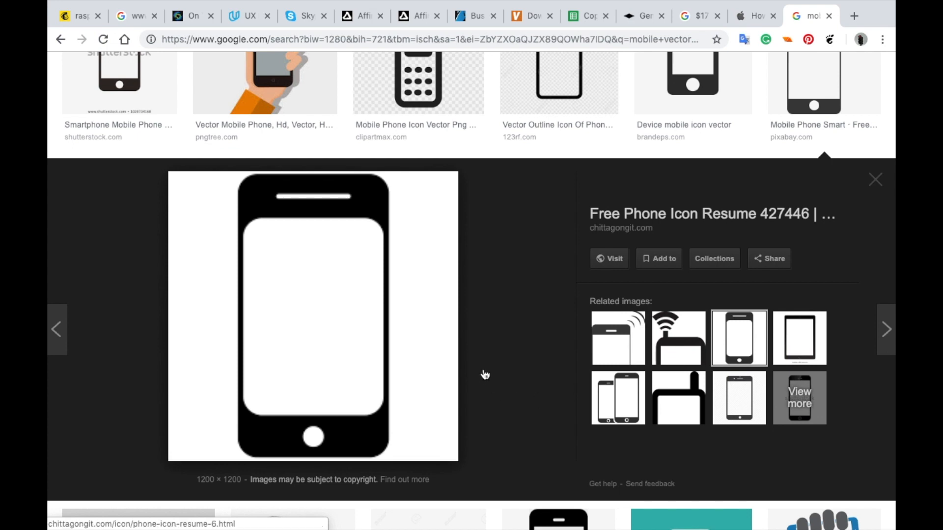
click(617, 398)
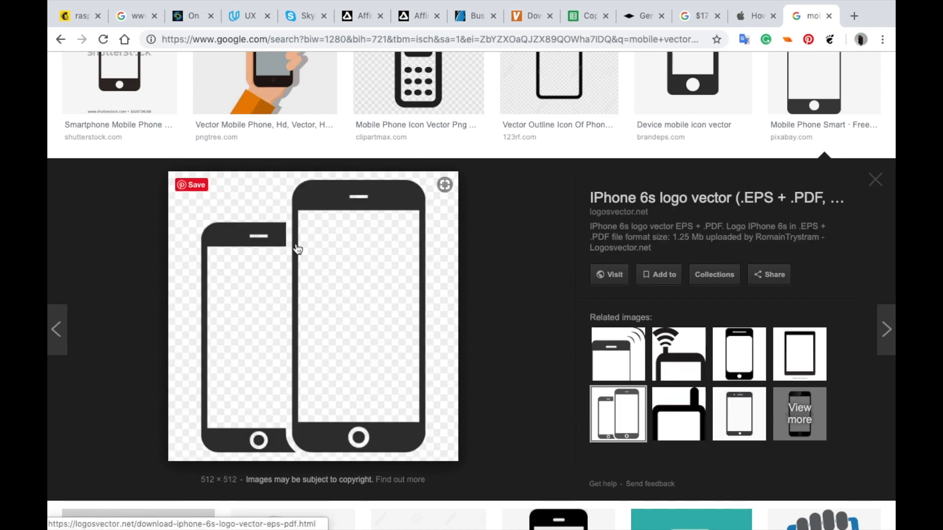
- Copy the iPhone 6s logo vector, switch to Keynote, and place it on slide 2 beside the Flutter logo
right_click(297, 248)
click(254, 242)
drag(254, 243, 565, 237)
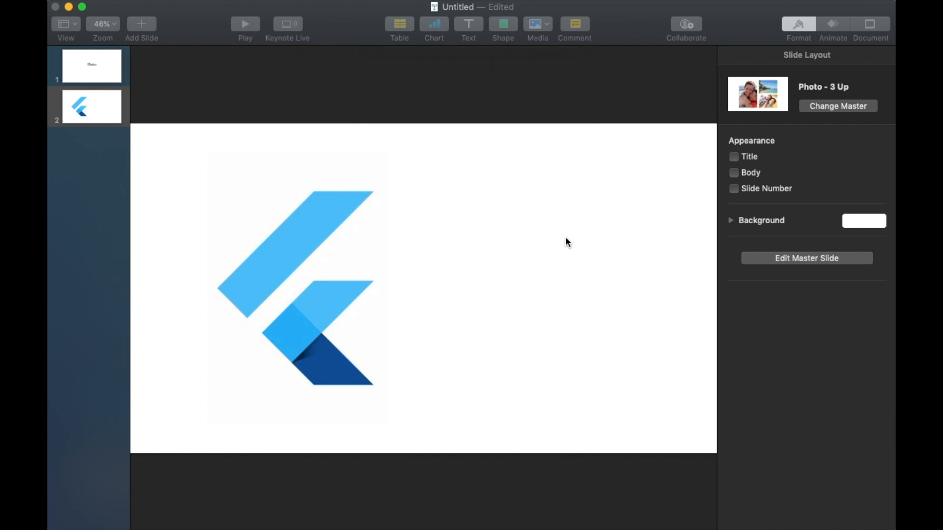
drag(590, 227, 541, 279)
drag(564, 249, 535, 287)
drag(579, 198, 576, 269)
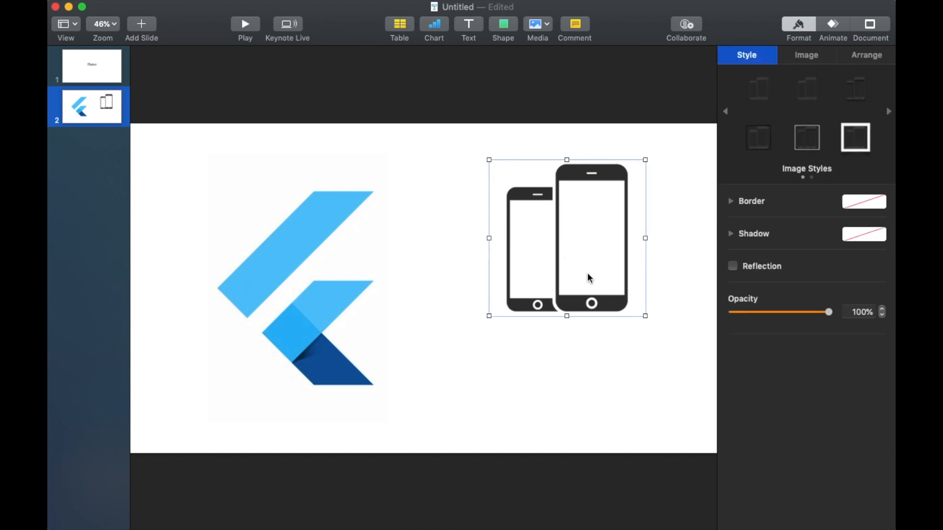
- Enlarge the phones image on slide 2 to about 705 pt square and position it level with the Flutter logo
drag(644, 315, 669, 406)
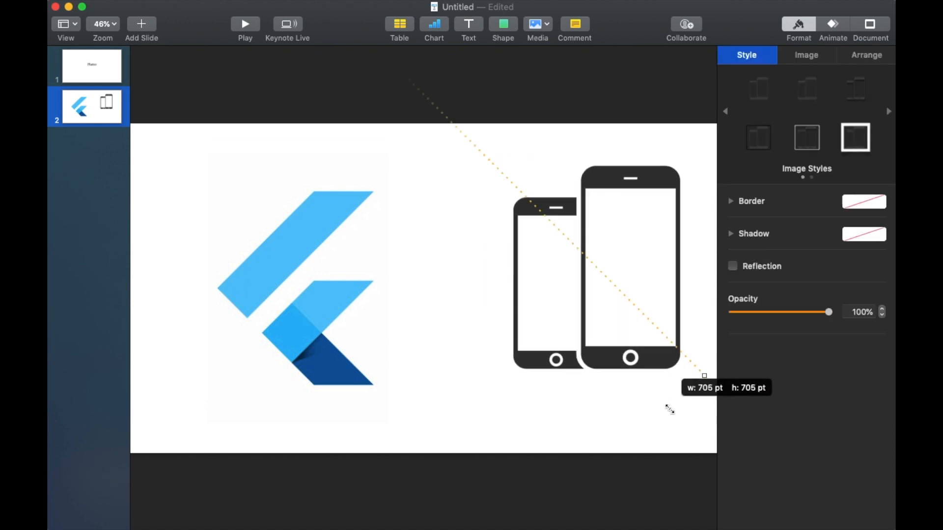
drag(626, 224, 553, 271)
click(602, 246)
key(shift+Left)
key(shift+Left)
key(shift+Left)
key(shift+Left)
key(shift+Left)
key(shift+Left)
key(shift+Left)
key(shift+Left)
key(shift+Left)
key(shift+Left)
key(shift+Left)
key(shift+Down)
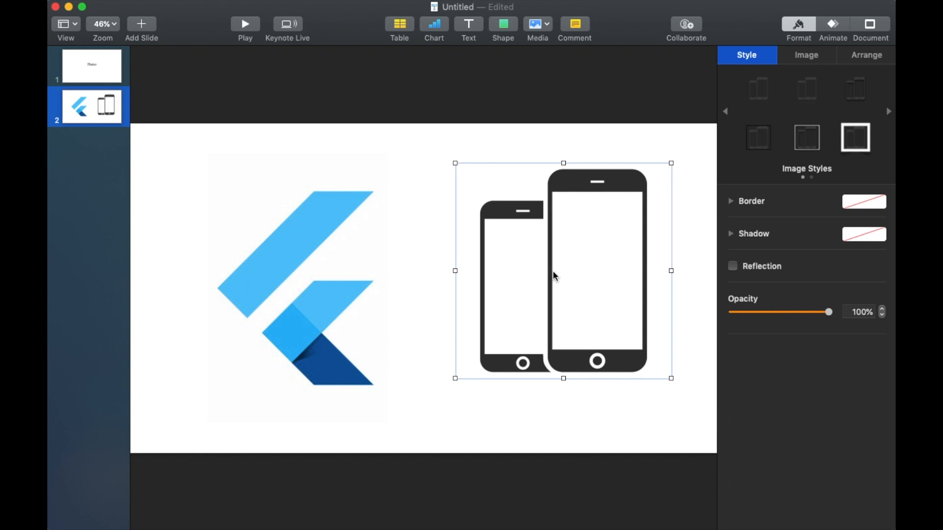
key(shift+Down)
key(shift+Left)
key(shift+Down)
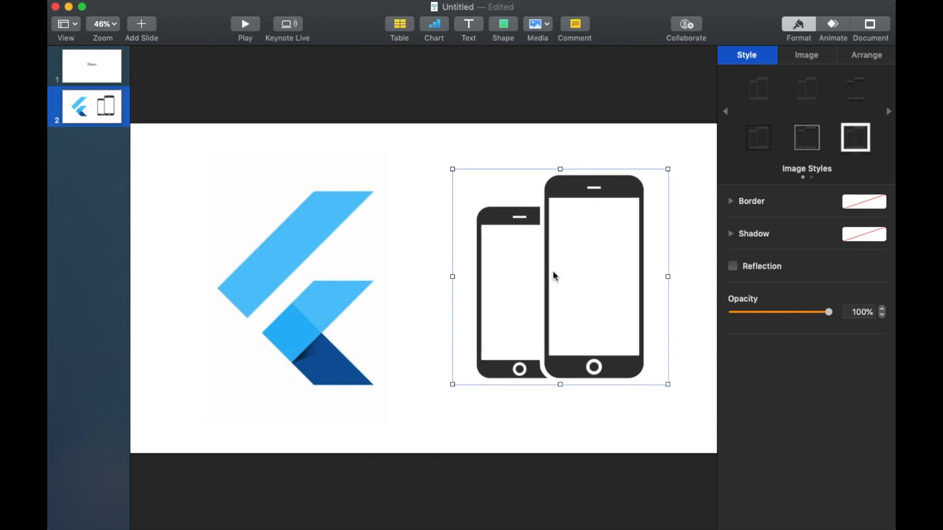
click(407, 140)
- Apply the Magic Move transition to both slides
click(105, 75)
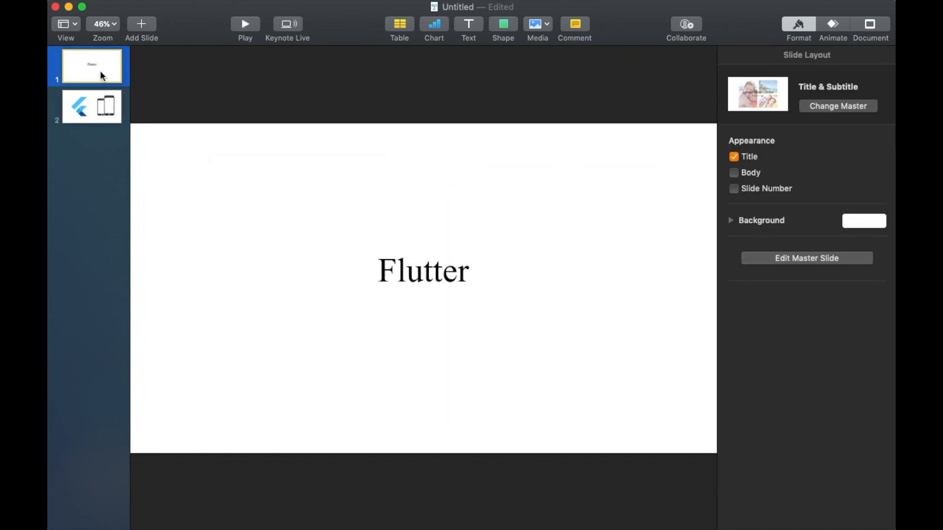
key(super+a)
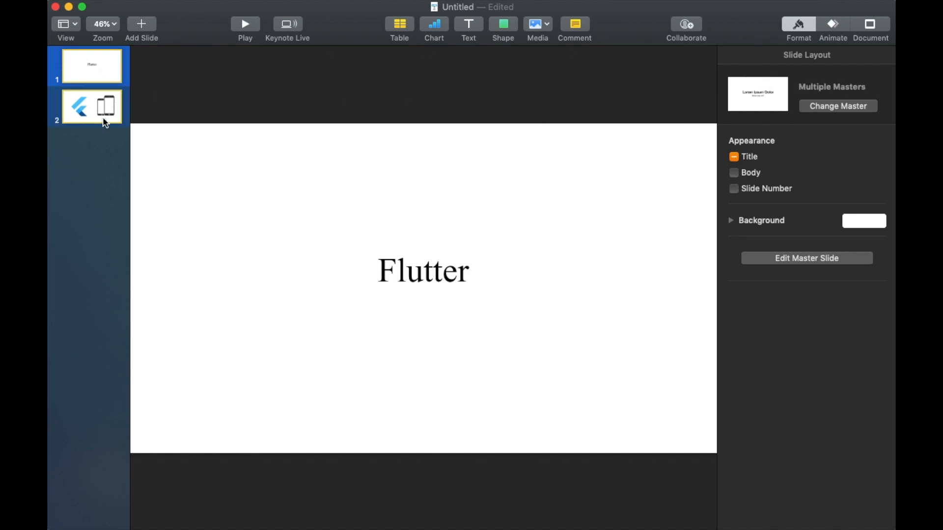
click(840, 25)
click(830, 110)
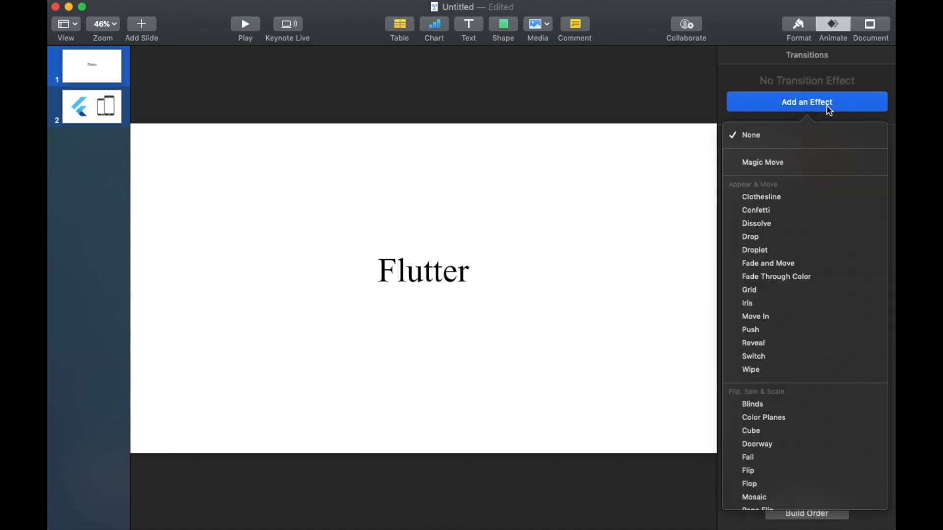
click(830, 166)
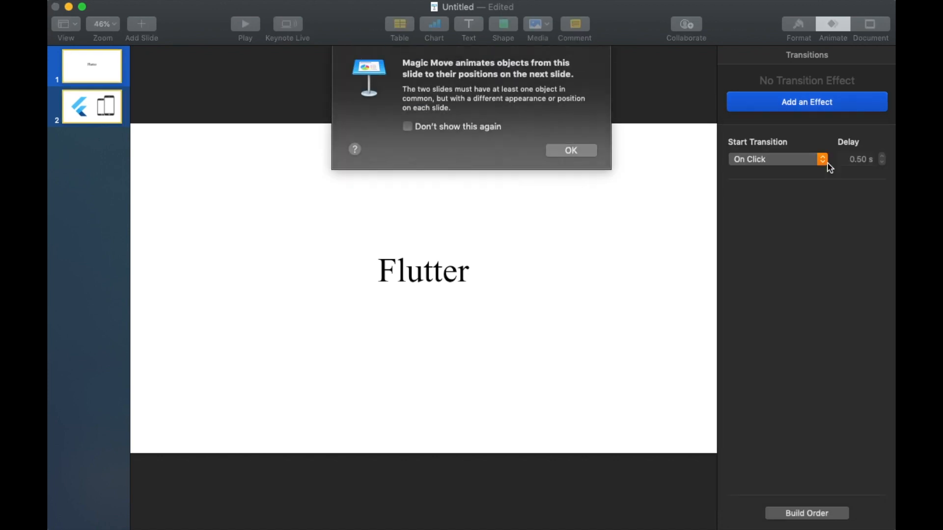
click(572, 151)
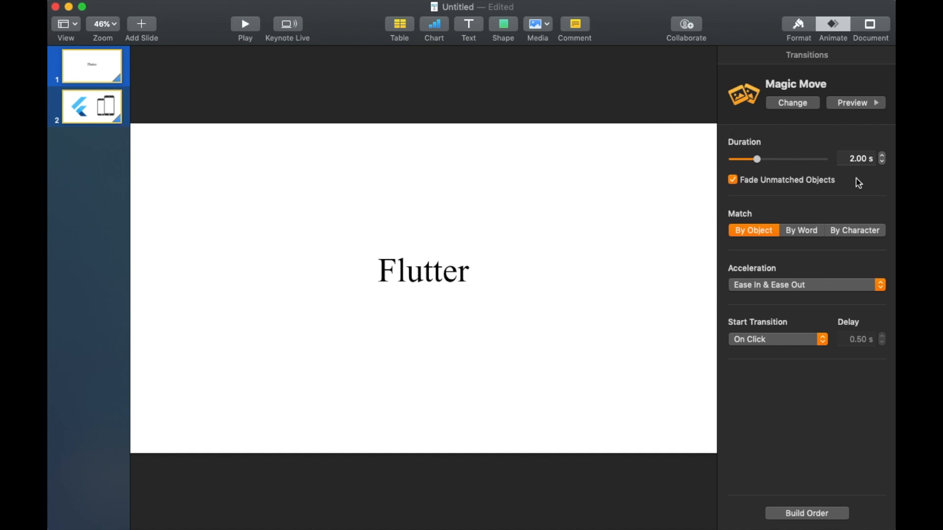
- Set the Magic Move duration to 1.25 s for both slides
click(863, 159)
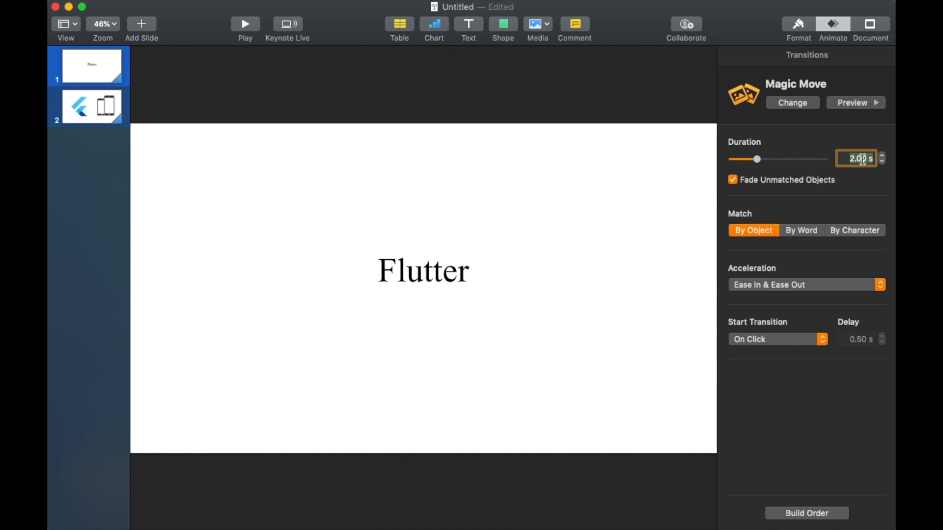
text(1.25)
click(586, 215)
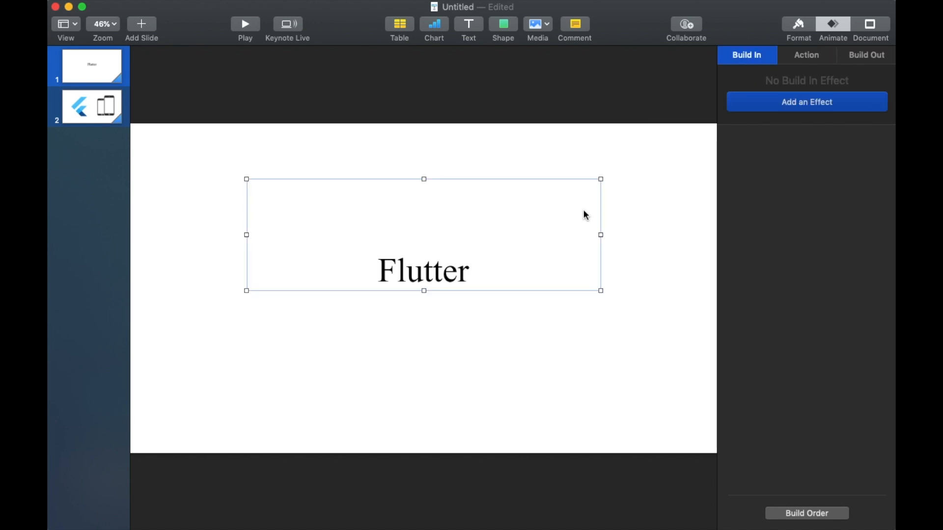
click(589, 152)
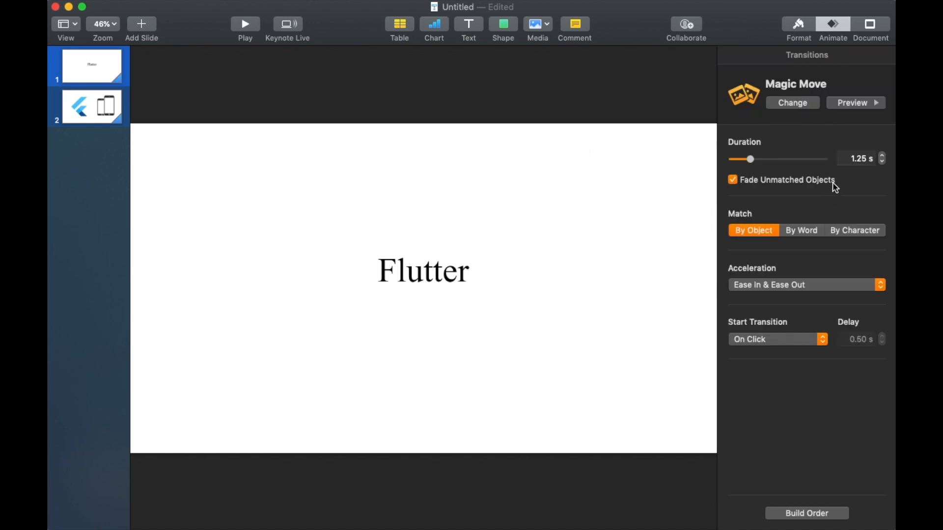
- Review the Acceleration and Start Transition options of Magic Move, keeping Ease In & Ease Out and On Click
click(810, 289)
click(812, 286)
click(811, 287)
click(821, 320)
click(812, 342)
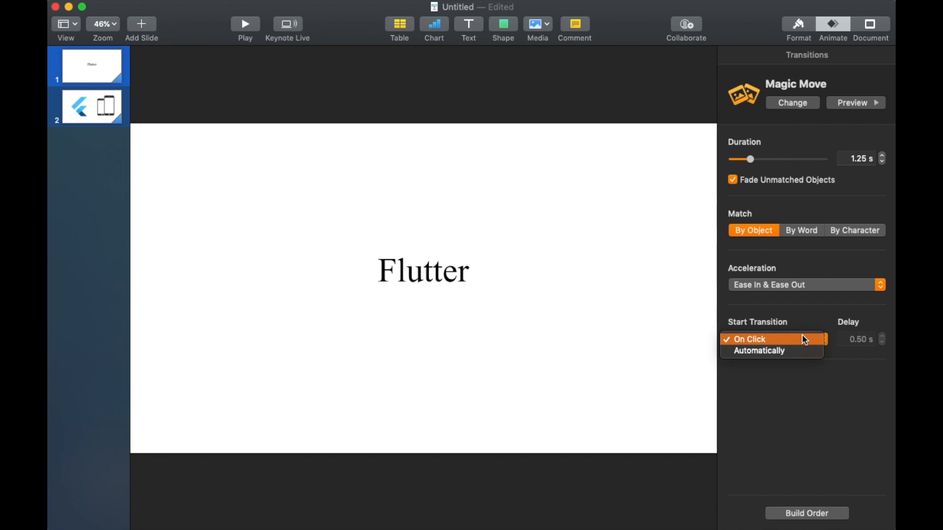
click(805, 339)
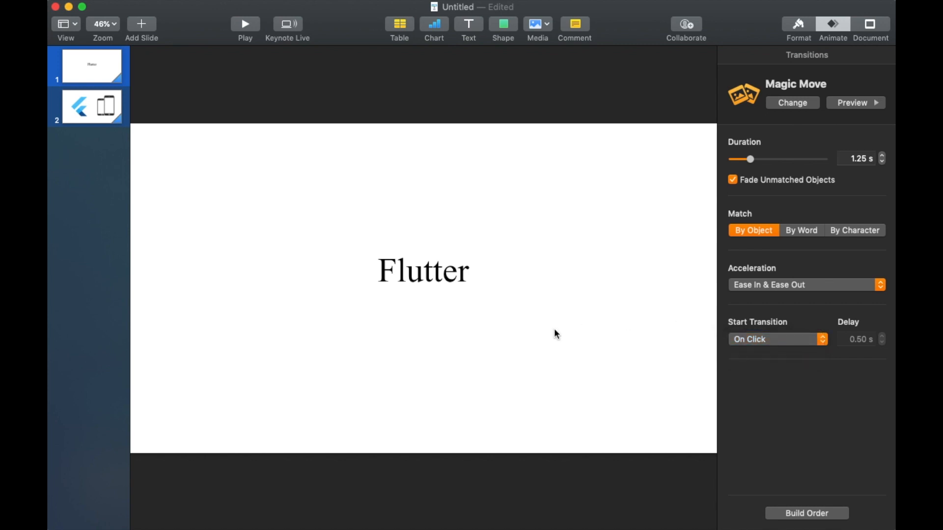
- Copy the Flutter logo and the phones image together from slide 2 onto the Flutter title slide
click(82, 113)
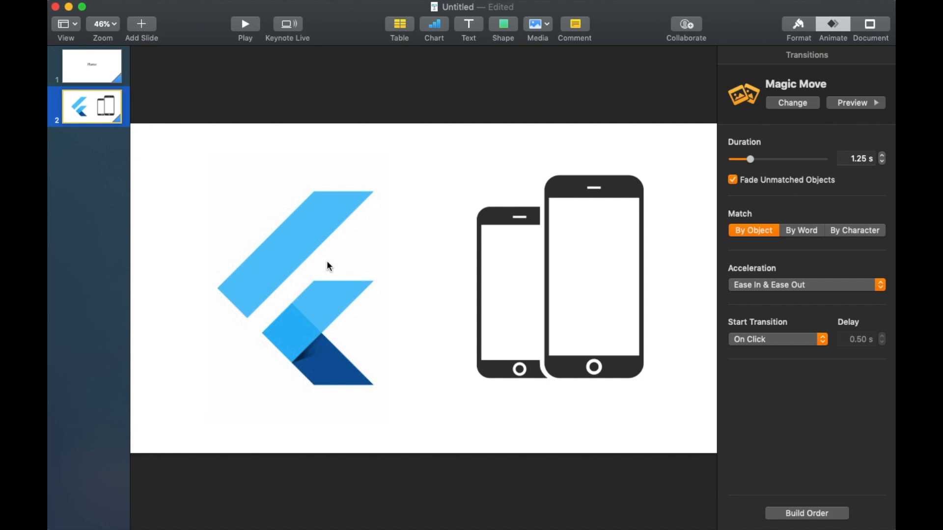
click(100, 76)
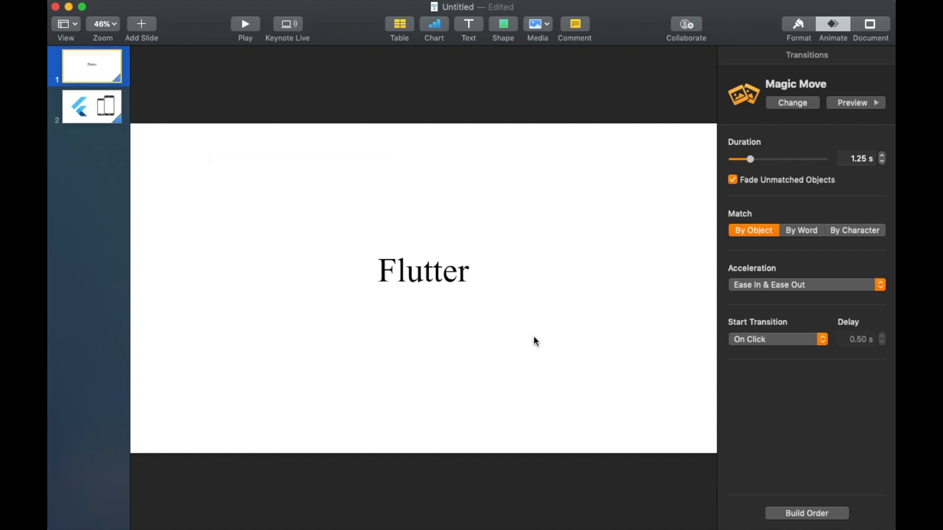
scroll(533, 335, down, 3)
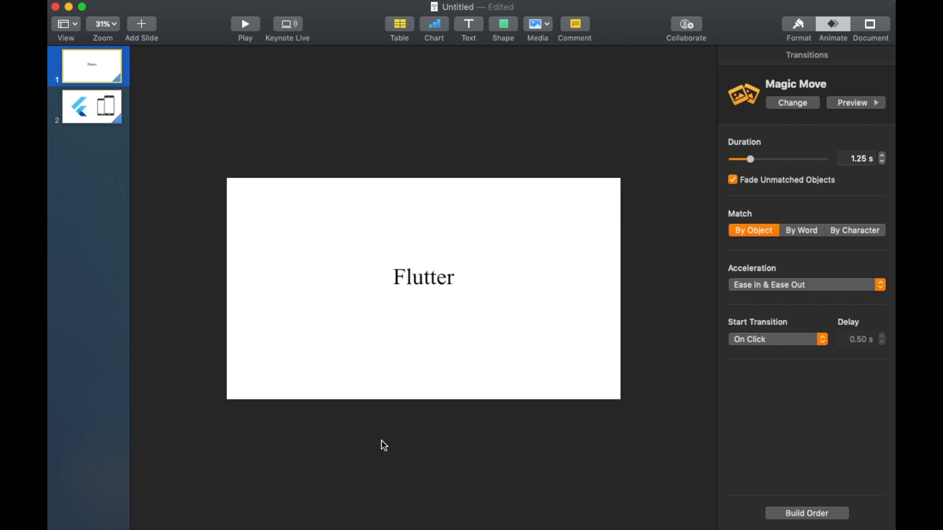
click(89, 108)
click(370, 294)
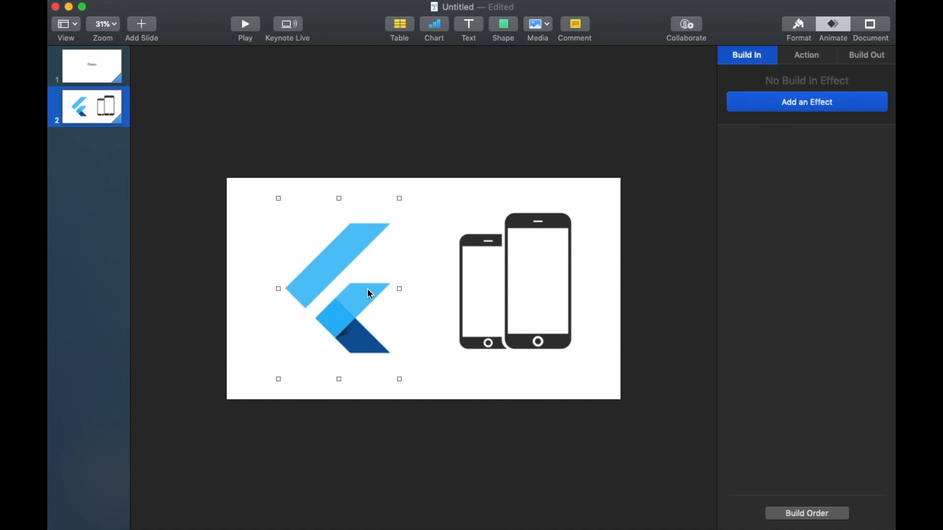
shift+click(510, 281)
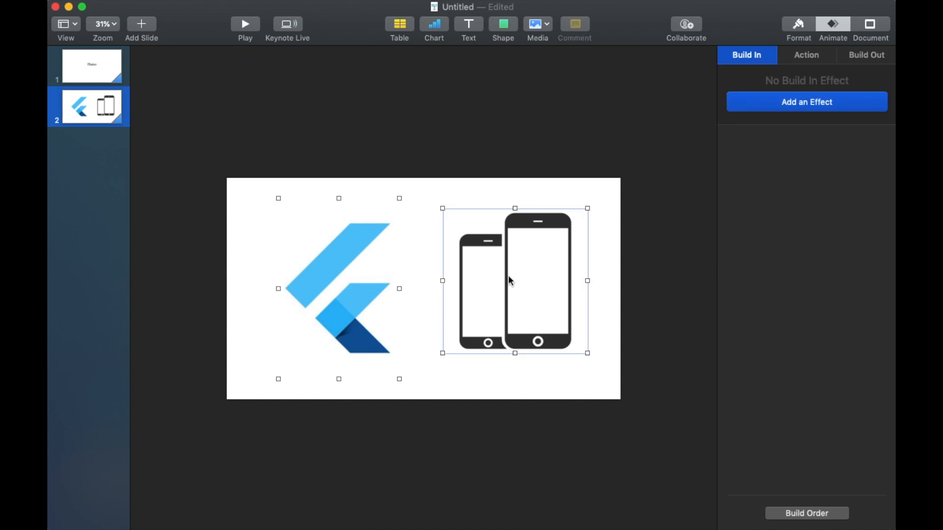
click(98, 64)
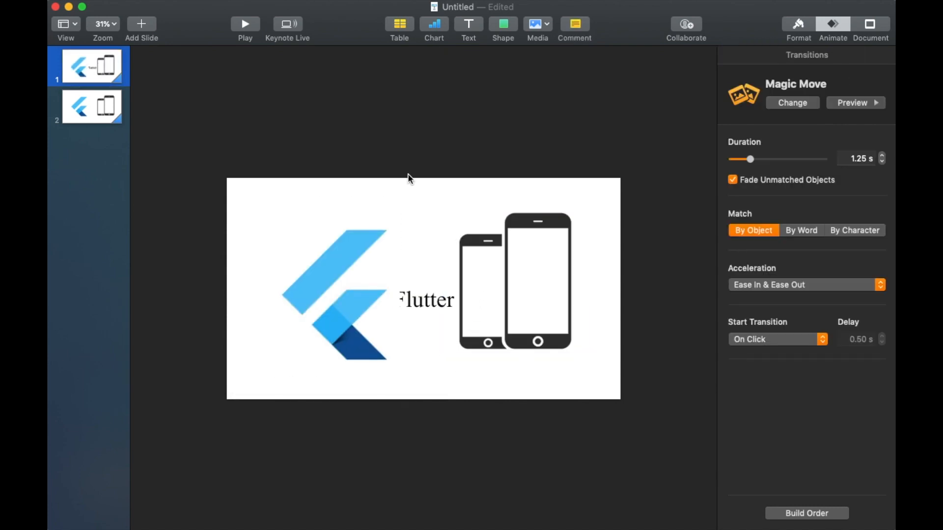
- Move the Flutter logo on the title slide completely off the canvas, below its lower edge
drag(340, 284, 350, 505)
scroll(501, 463, down, 5)
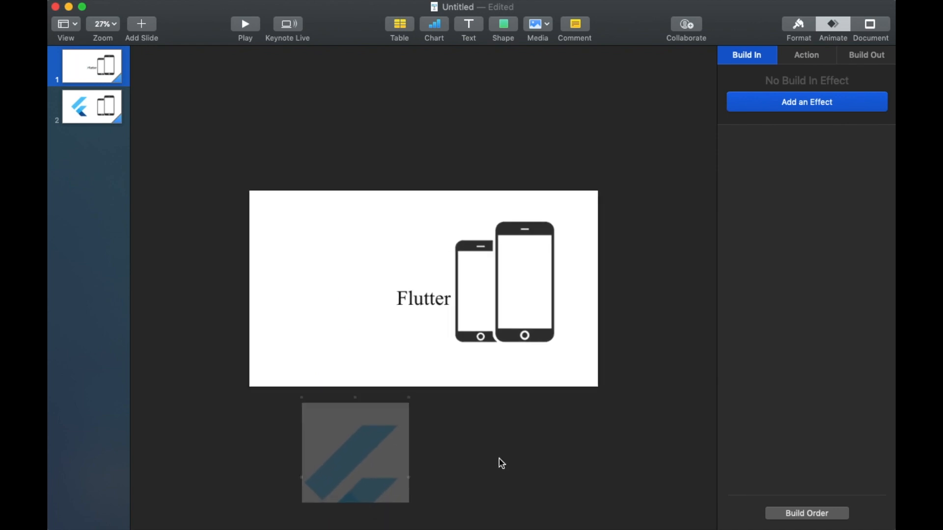
- Move the phones image on the title slide straight down past the slide's lower edge, keeping its horizontal position
click(491, 273)
click(503, 301)
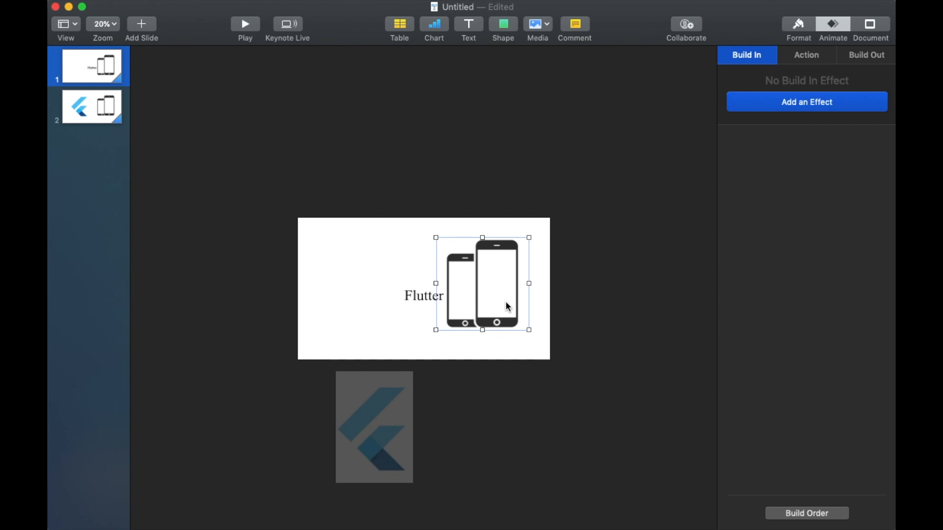
key(shift+Down)
key(shift+Down)
key(shift+Down)
key(shift+Down)
key(shift+Down)
key(shift+Down)
key(shift+Down)
key(shift+Down)
key(shift+Down)
key(shift+Down)
key(shift+Down)
key(shift+Down)
key(shift+Down)
key(shift+Down)
key(shift+Down)
key(shift+Down)
key(shift+Down)
key(shift+Down)
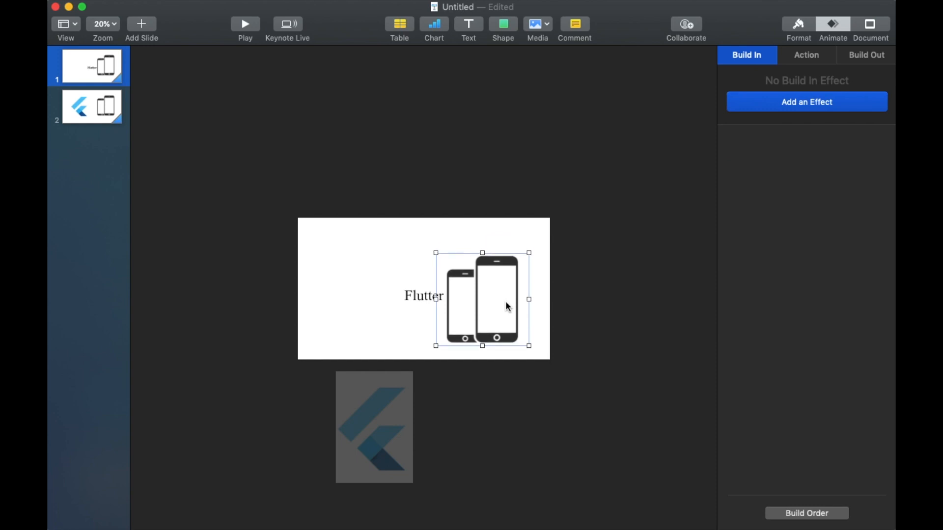
key(shift+Down)
key(shift+Down)
key(shift+Down)
key(shift+Down)
key(shift+Down)
key(shift+Down)
key(shift+Down)
key(shift+Down)
key(shift+Down)
key(shift+Down)
key(shift+Down)
key(shift+Down)
key(shift+Down)
key(shift+Down)
key(shift+Down)
key(shift+Down)
key(shift+Down)
key(shift+Down)
key(shift+Down)
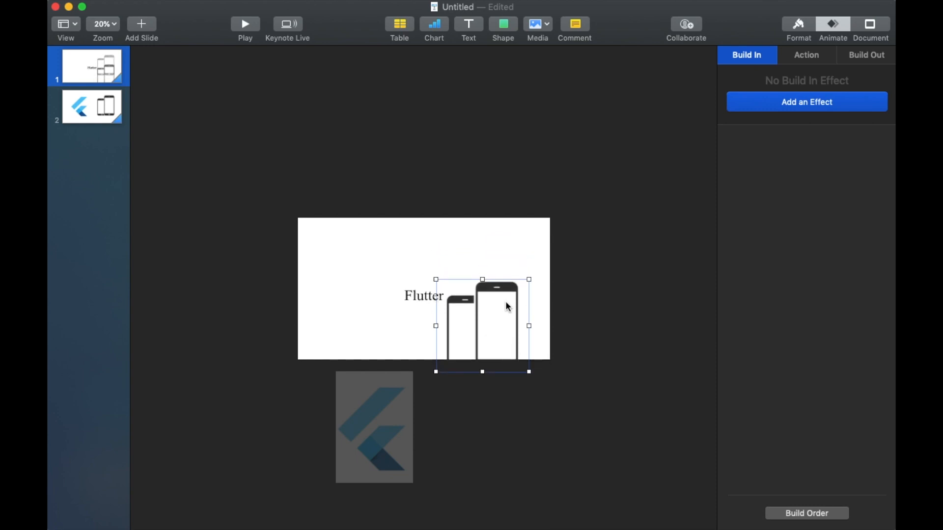
- Move the phones image on the title slide down and slightly right until it lies entirely below the slide, lower than the Flutter logo's top edge
drag(502, 327, 511, 366)
drag(501, 328, 523, 365)
key(shift+Down)
key(shift+Down)
key(shift+Down)
key(shift+Down)
key(shift+Down)
key(shift+Down)
key(shift+Down)
key(shift+Down)
key(shift+Down)
key(shift+Down)
key(shift+Down)
key(shift+Down)
key(shift+Down)
key(Down)
key(Down)
key(Down)
key(Down)
key(Down)
key(Down)
key(Down)
key(Down)
key(Down)
key(Down)
key(Down)
key(Down)
key(Down)
key(Down)
key(Down)
key(Down)
key(Down)
key(Down)
key(Down)
key(Down)
key(Down)
key(Down)
key(Down)
key(Down)
key(Down)
key(Down)
key(Down)
key(Down)
key(Down)
key(Down)
key(Down)
key(Down)
key(Down)
key(Down)
key(Down)
key(Down)
key(Down)
key(Down)
key(Down)
key(Down)
key(Down)
key(Down)
key(Down)
key(Down)
key(Down)
key(Down)
key(Down)
key(Down)
key(Down)
key(Down)
key(Down)
key(Down)
key(Down)
key(Down)
key(Down)
key(Down)
key(Down)
key(Down)
key(Down)
key(Down)
key(Right)
key(Right)
key(Right)
key(Right)
key(Right)
key(Right)
key(Right)
key(Right)
key(Right)
key(Right)
key(Right)
key(Right)
key(Right)
key(Right)
key(Right)
key(Right)
key(Right)
key(Right)
key(Right)
key(Right)
key(Down)
key(Down)
key(Down)
key(Down)
key(Down)
key(Down)
key(Down)
key(Down)
key(Down)
key(Down)
key(Down)
key(Down)
key(Down)
key(Down)
key(Down)
key(Down)
key(Down)
key(Down)
key(Down)
key(Down)
key(Down)
key(Down)
key(Down)
key(Down)
key(Down)
key(Down)
key(Down)
key(Down)
key(Down)
key(Down)
key(Down)
key(Down)
key(Down)
key(Down)
key(Down)
key(Down)
key(Down)
key(Down)
key(Down)
key(Down)
key(Down)
key(Down)
key(Down)
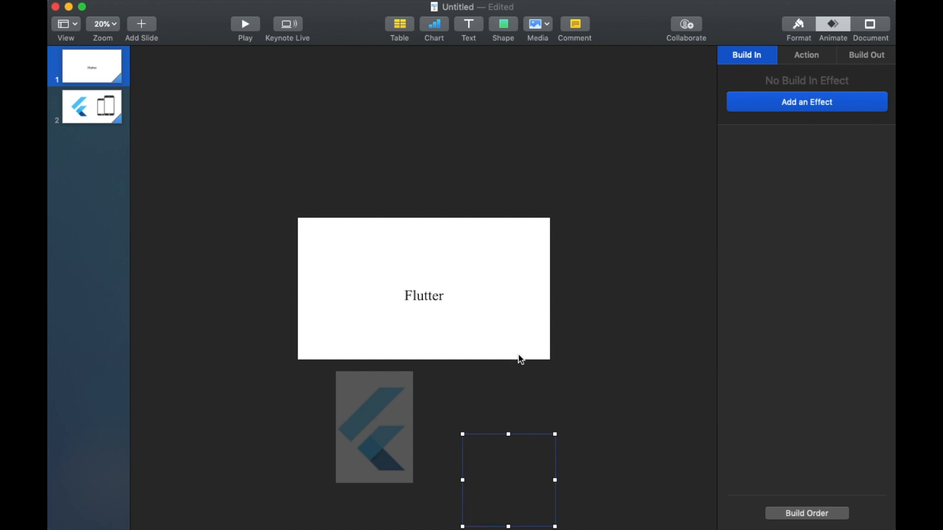
right_click(516, 451)
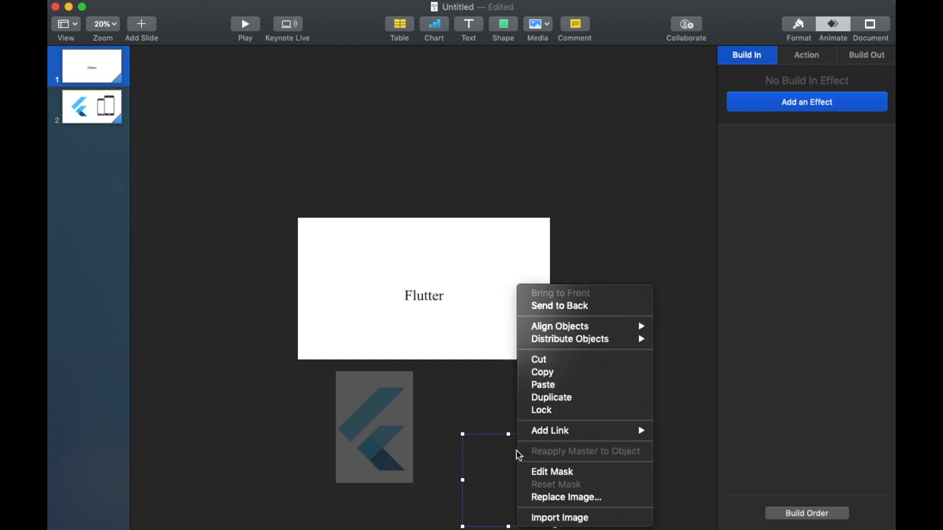
mouse_move(581, 324)
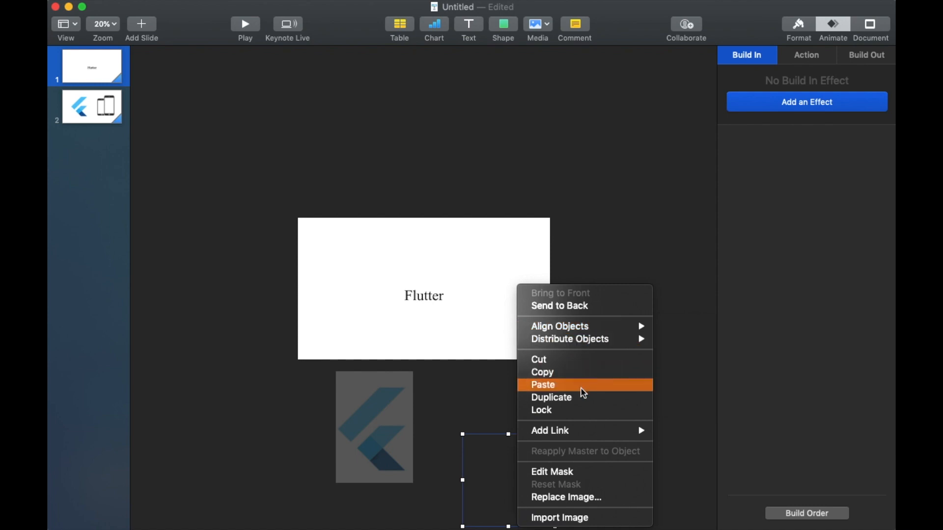
click(507, 464)
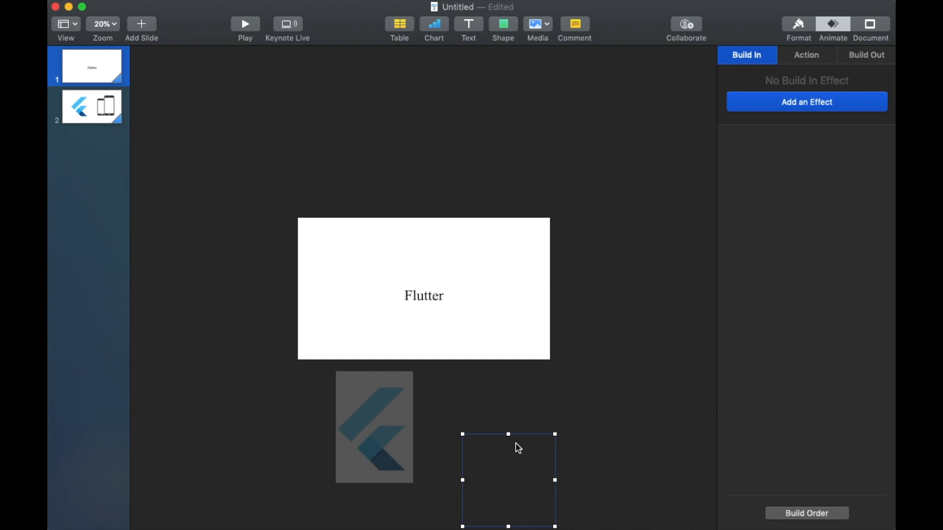
double_click(519, 448)
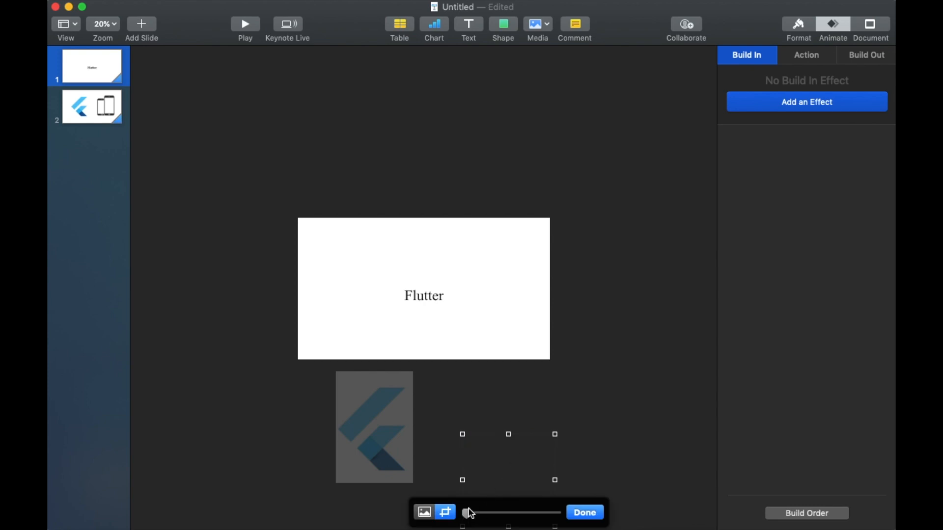
click(644, 435)
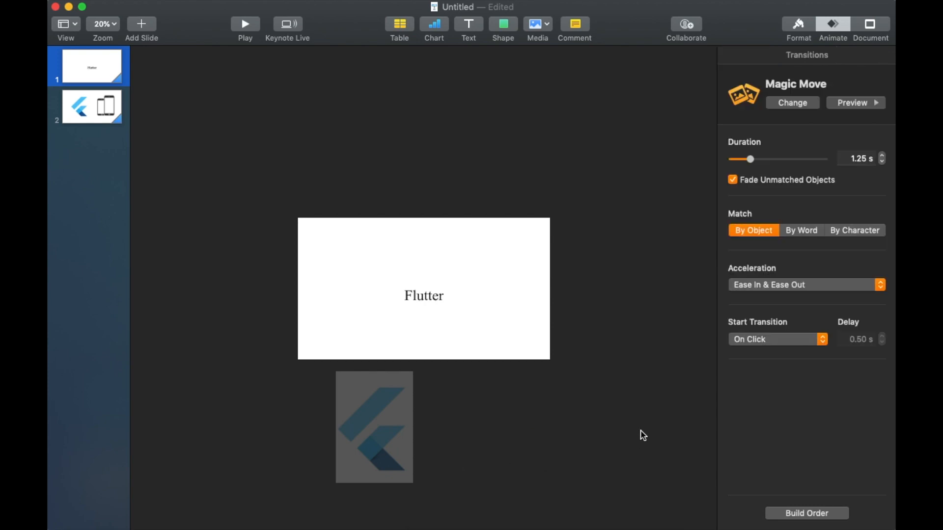
- Nudge the Flutter logo below the title slide further left and down, farther away from the slide's lower edge
click(382, 417)
key(Left)
key(Left)
key(Left)
key(Left)
key(Left)
key(Left)
key(Left)
key(Left)
key(Left)
key(Left)
key(Left)
key(Down)
key(Down)
key(Down)
key(Down)
key(Down)
key(Down)
key(Down)
key(Down)
key(Down)
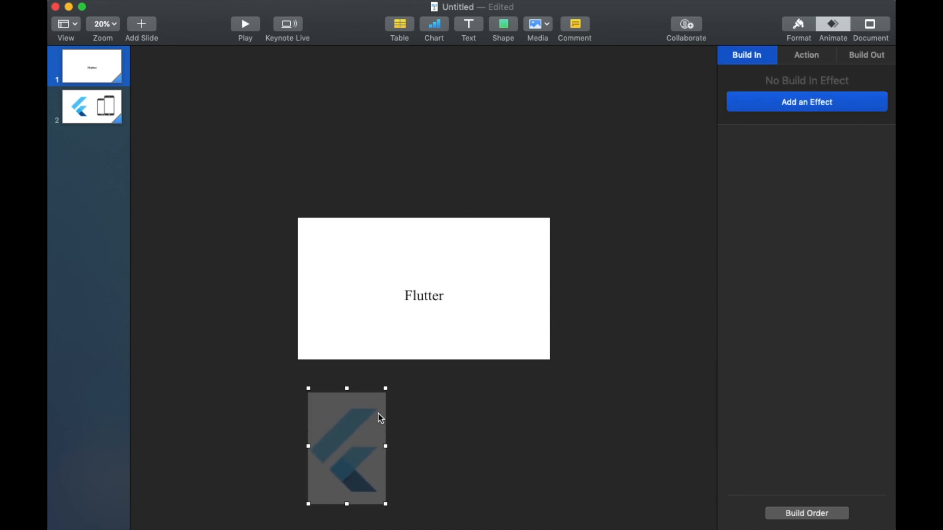
key(Down)
key(Down)
key(Down)
key(Down)
key(Down)
key(Down)
key(Down)
key(Down)
key(Down)
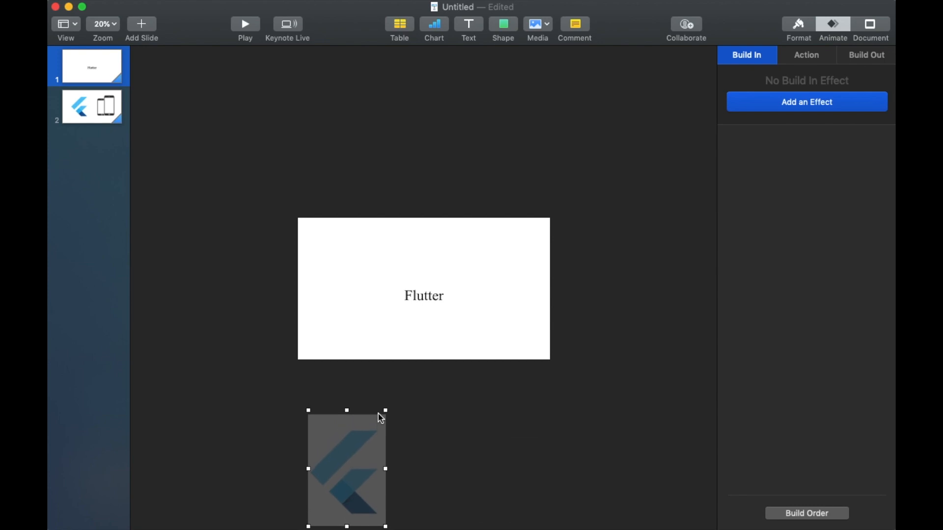
right_click(349, 412)
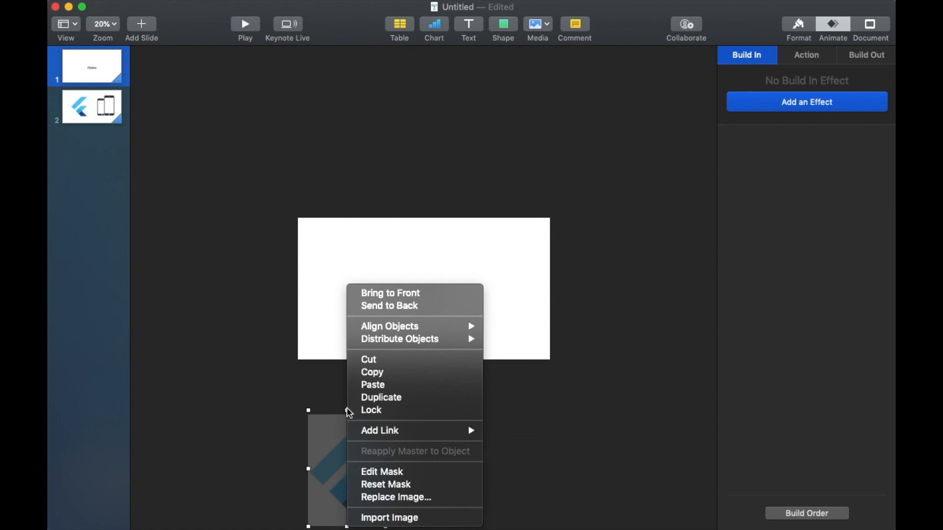
click(265, 400)
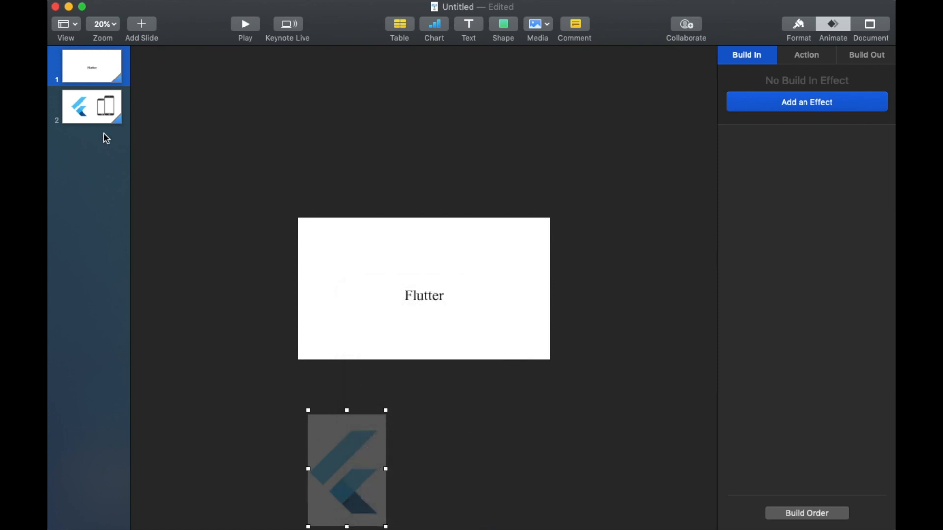
- Copy the Flutter title text from slide 1 onto slide 2 and place it off the canvas, above the slide's upper edge
click(88, 67)
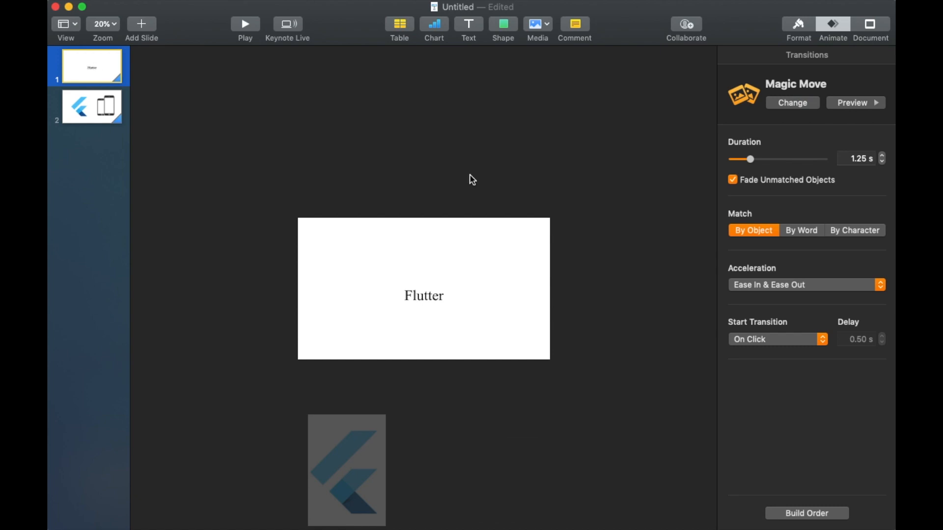
click(421, 298)
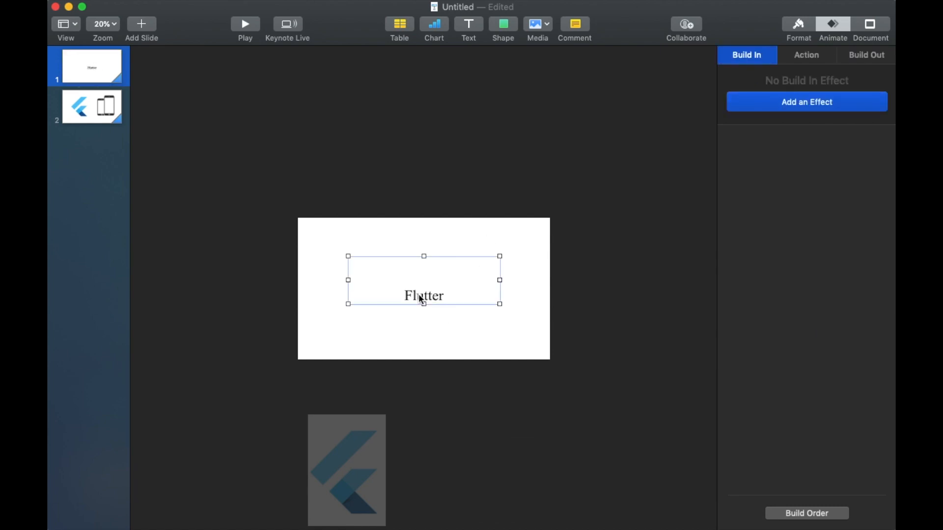
click(87, 118)
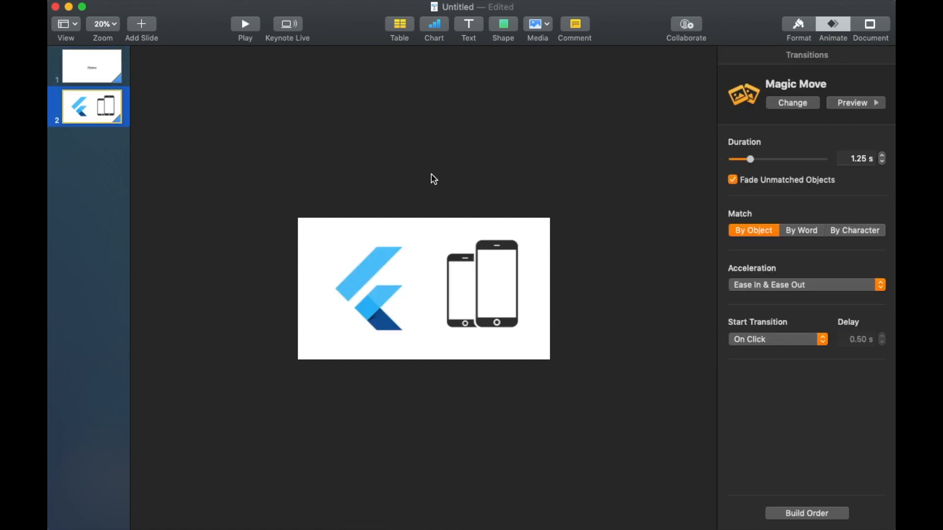
key(super+v)
drag(429, 281, 420, 143)
click(226, 212)
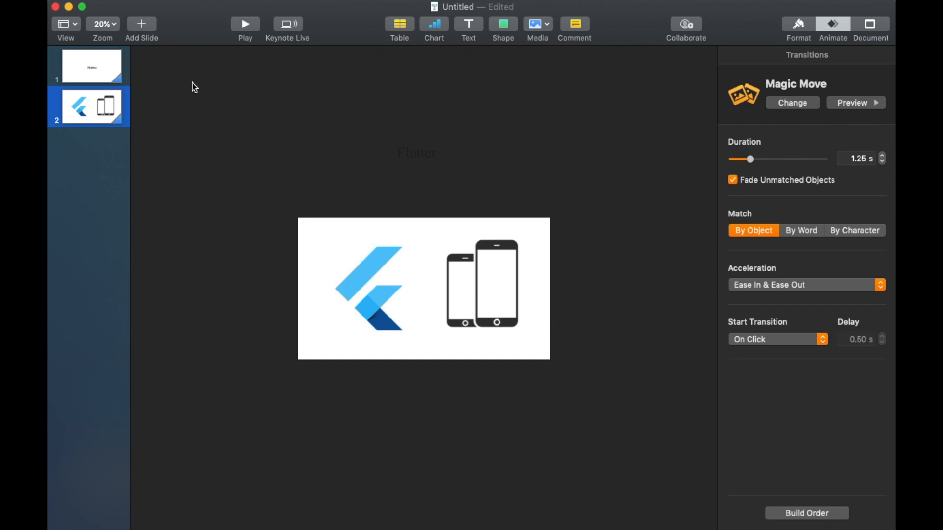
- Play the presentation from slide 1, moving forward, back and forward again to review the Magic Move transition between the two slides
click(98, 66)
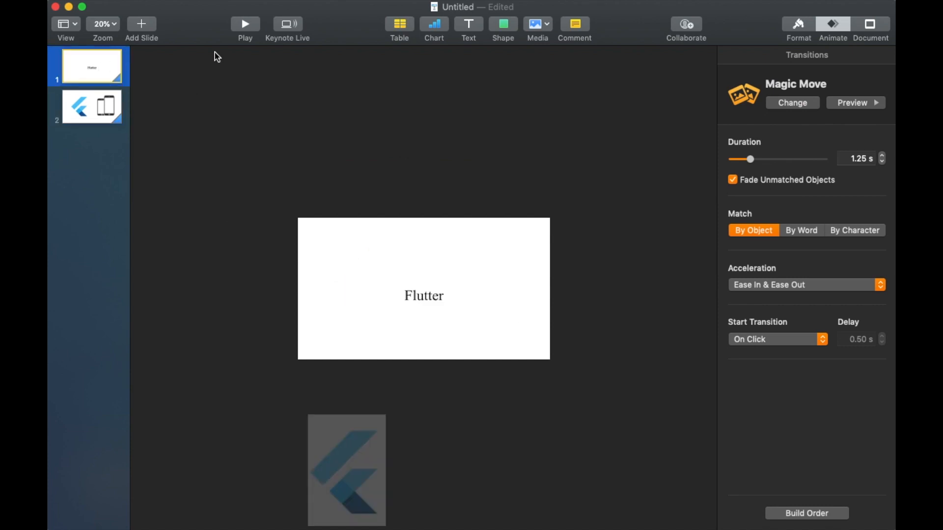
click(252, 24)
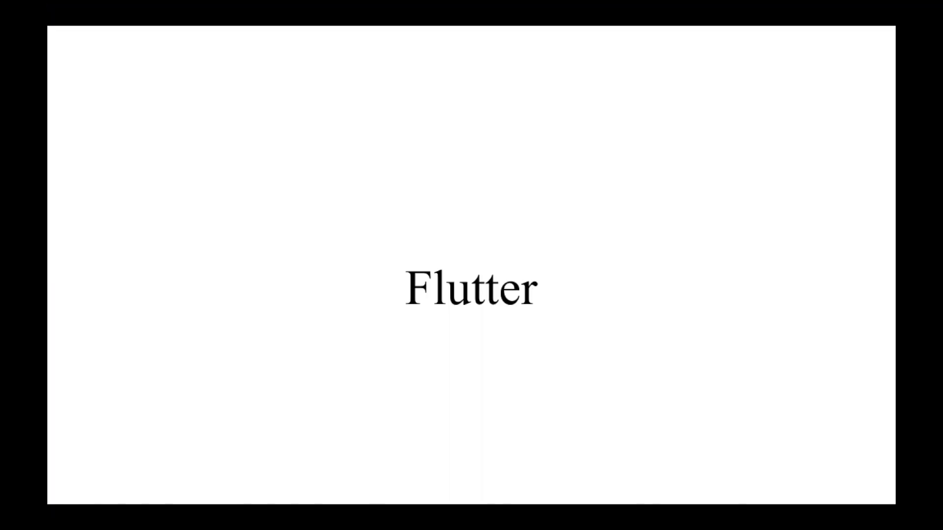
key(Right)
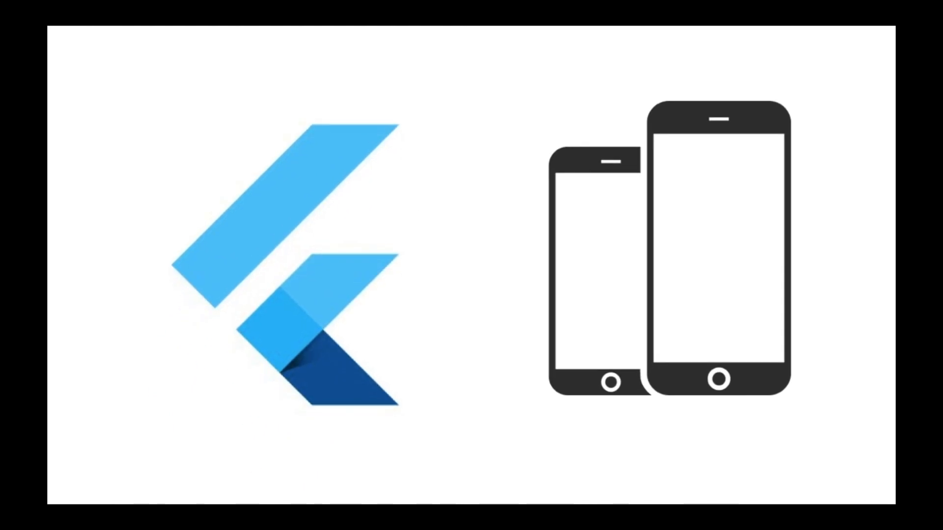
key(Left)
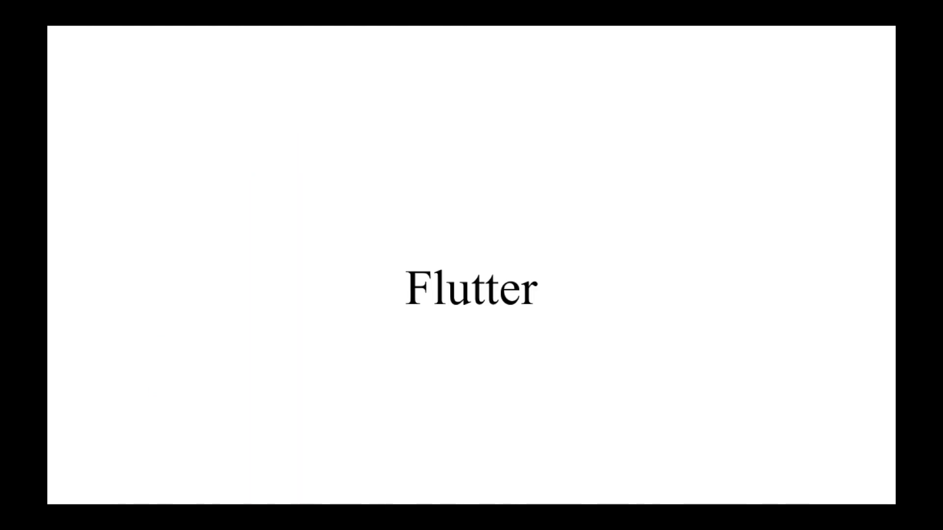
key(Right)
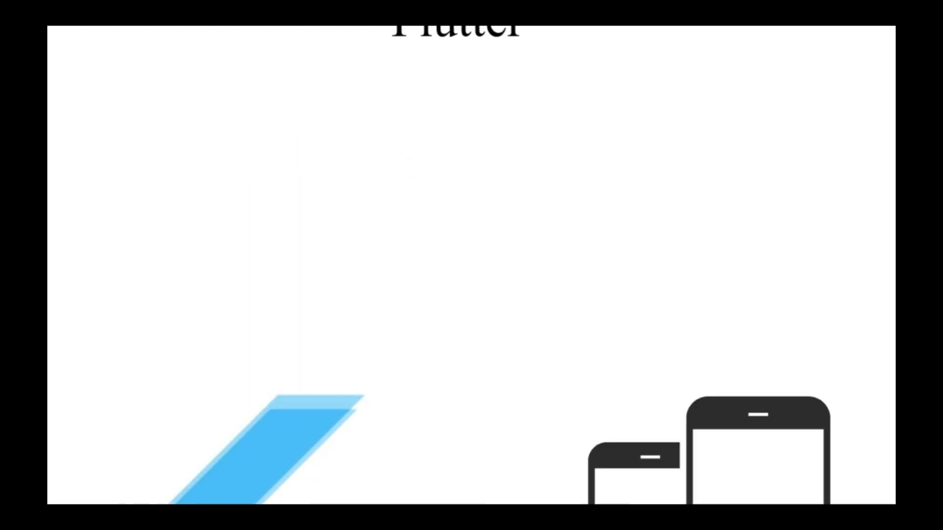